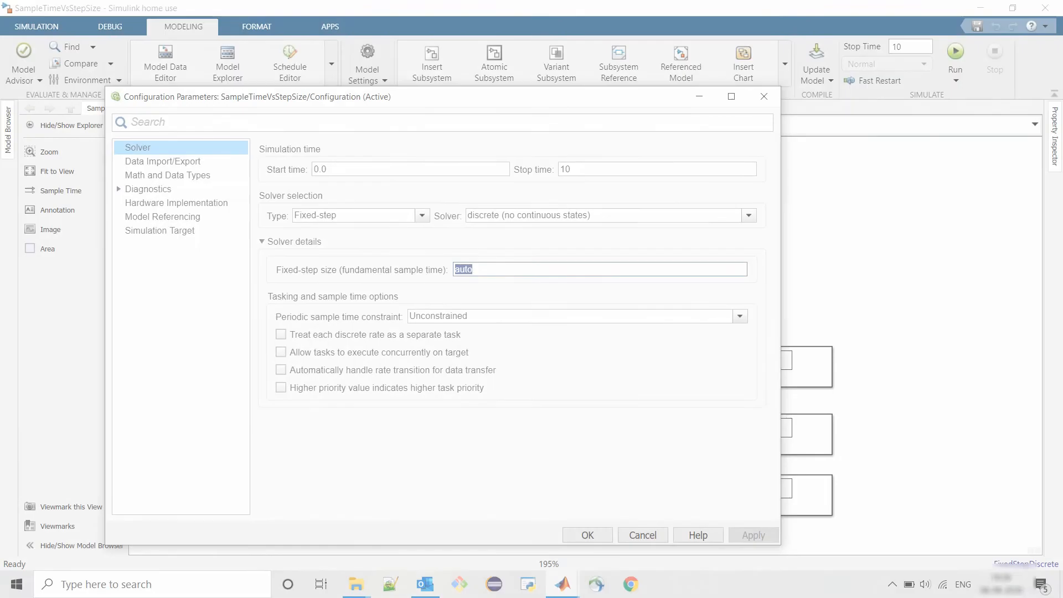
key(Return)
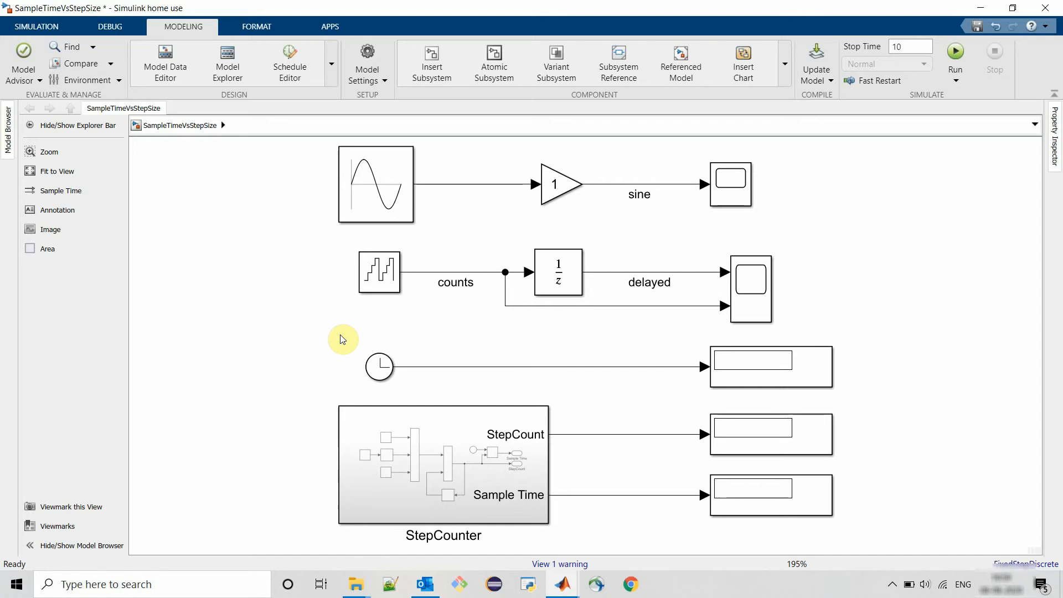
- Inspect the parameters of the Sine Wave and Counter Free-Running blocks without changing them
click(377, 190)
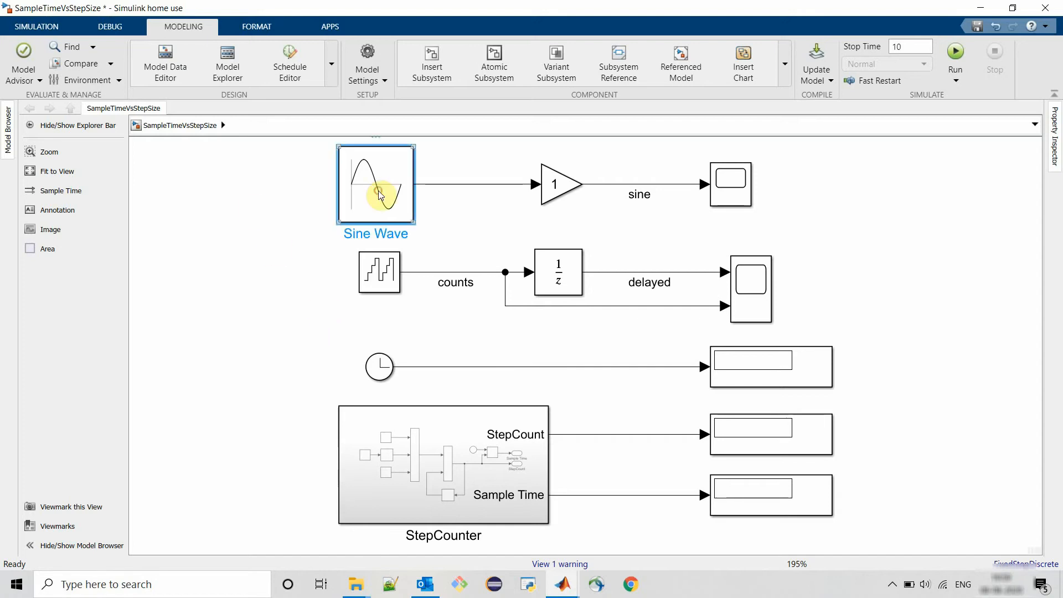
click(379, 277)
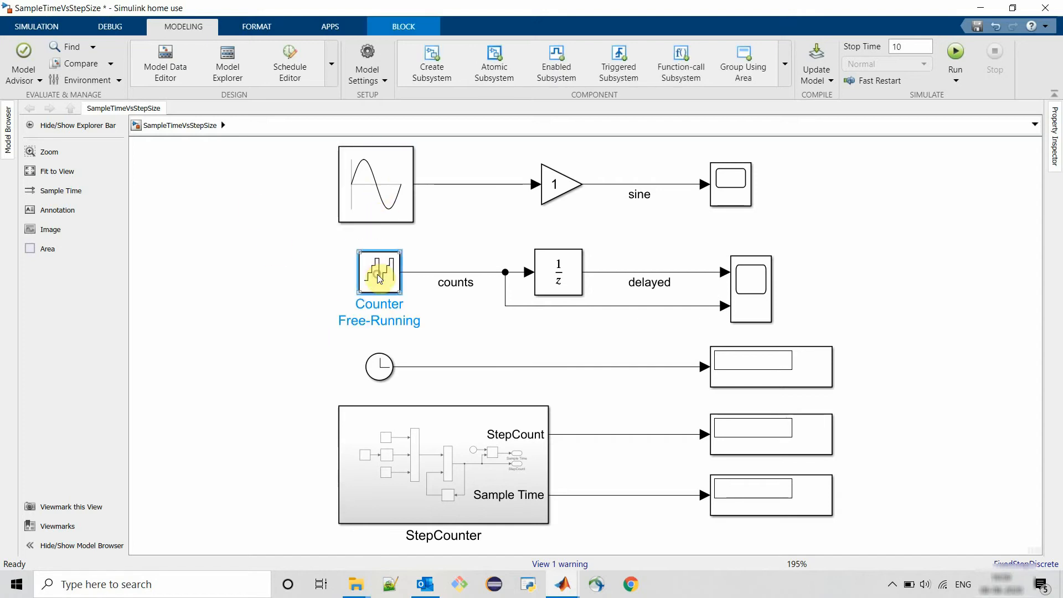
double_click(379, 200)
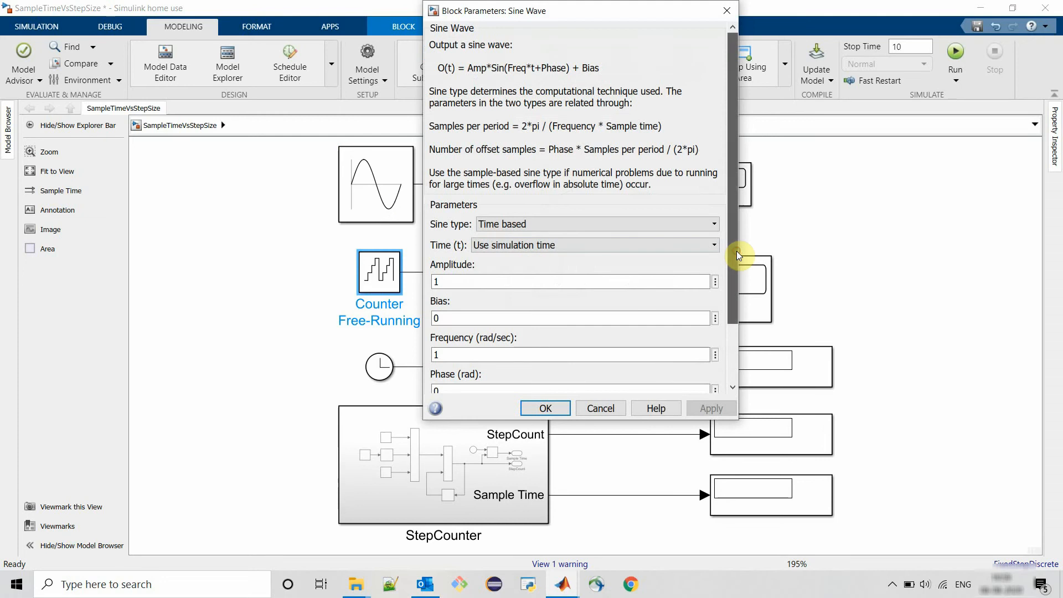
drag(736, 251, 731, 325)
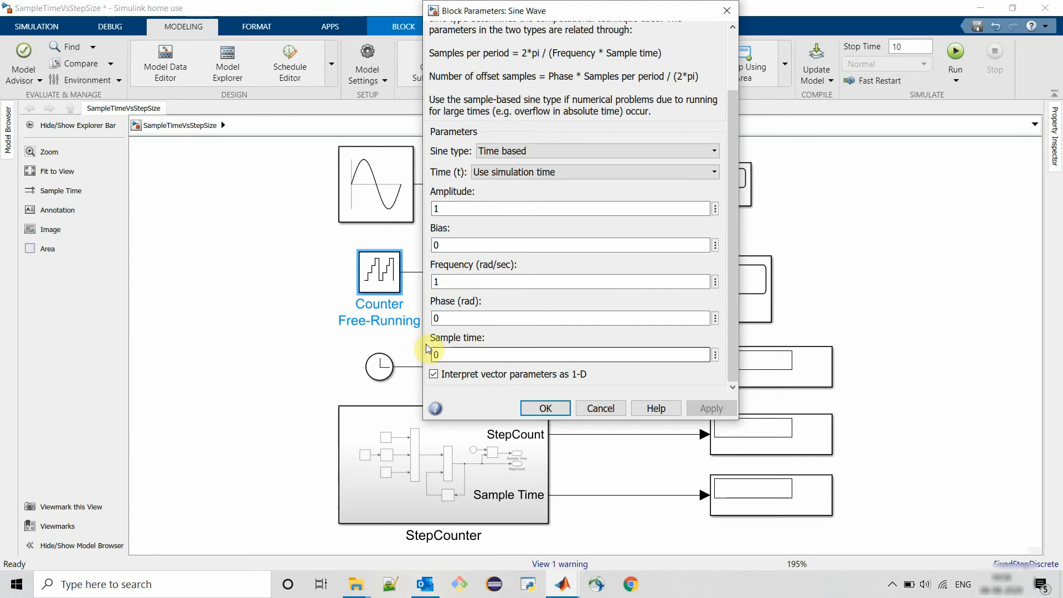
click(539, 408)
double_click(390, 277)
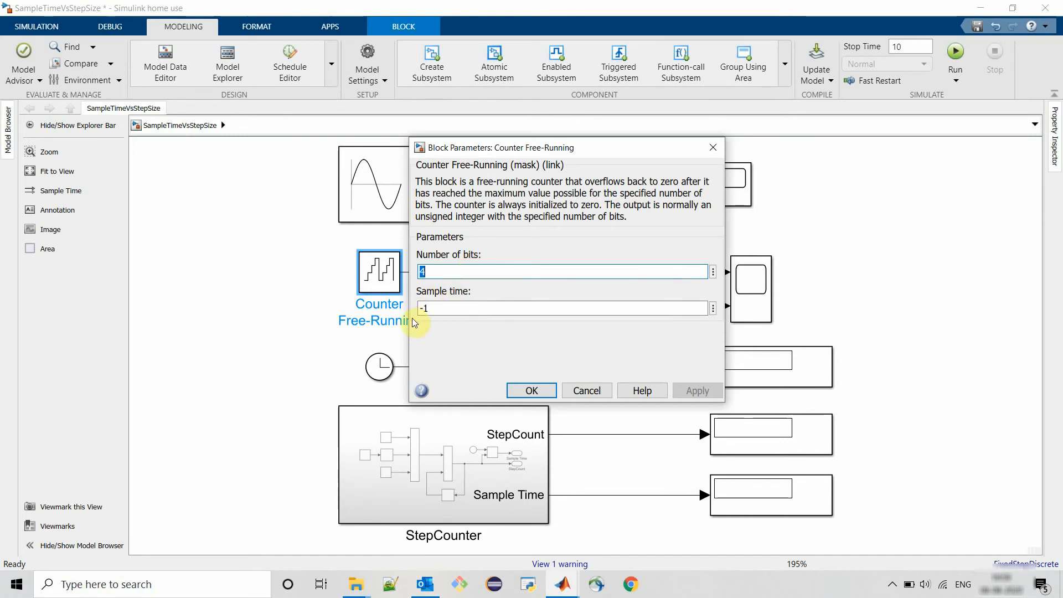
click(587, 391)
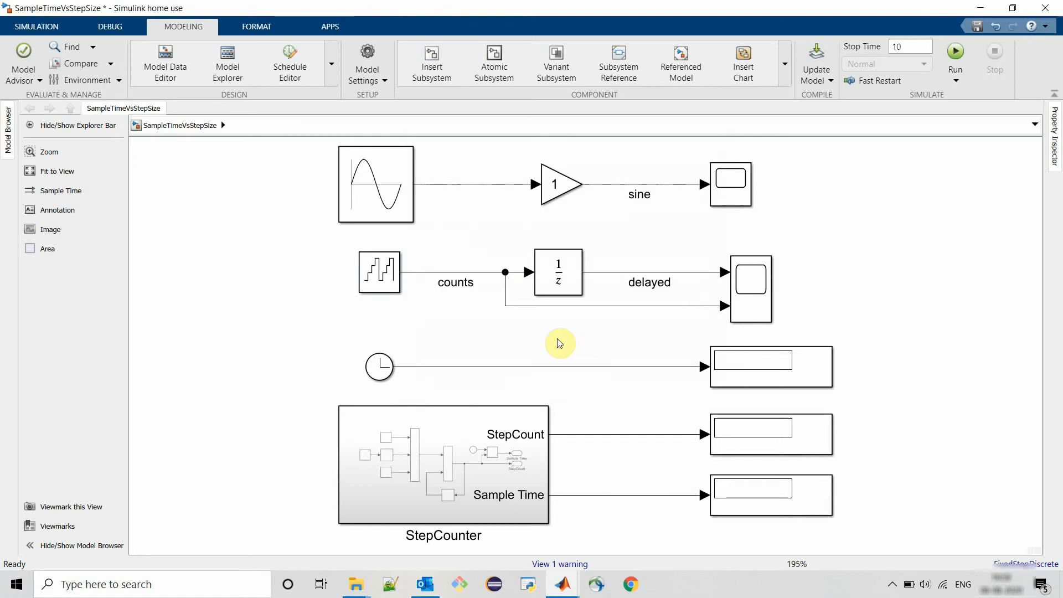
- Examine the StepCounter output signals, the Clock block and the solver configuration parameters
click(573, 435)
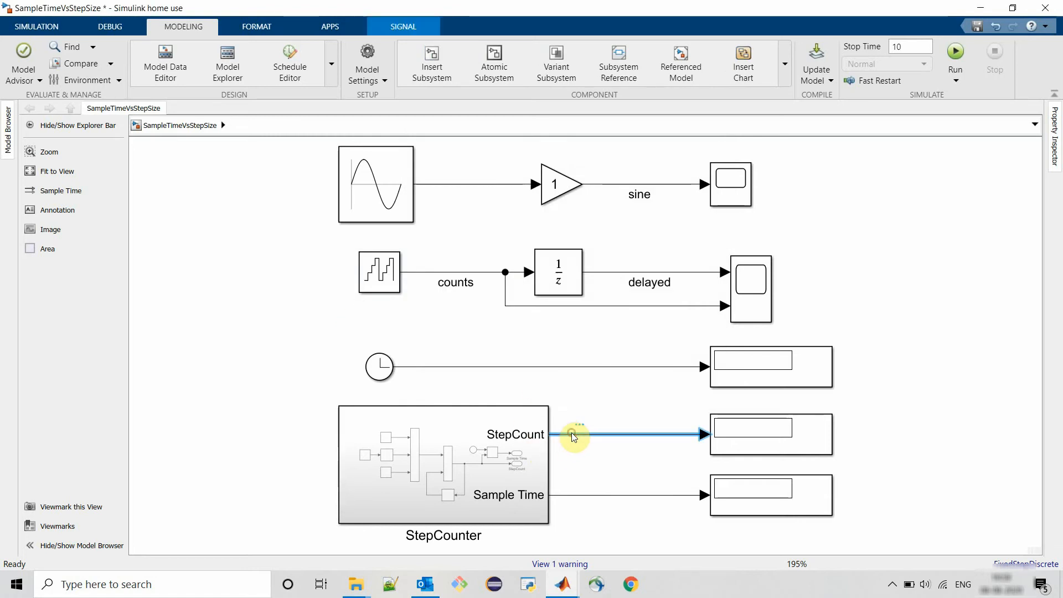
click(583, 496)
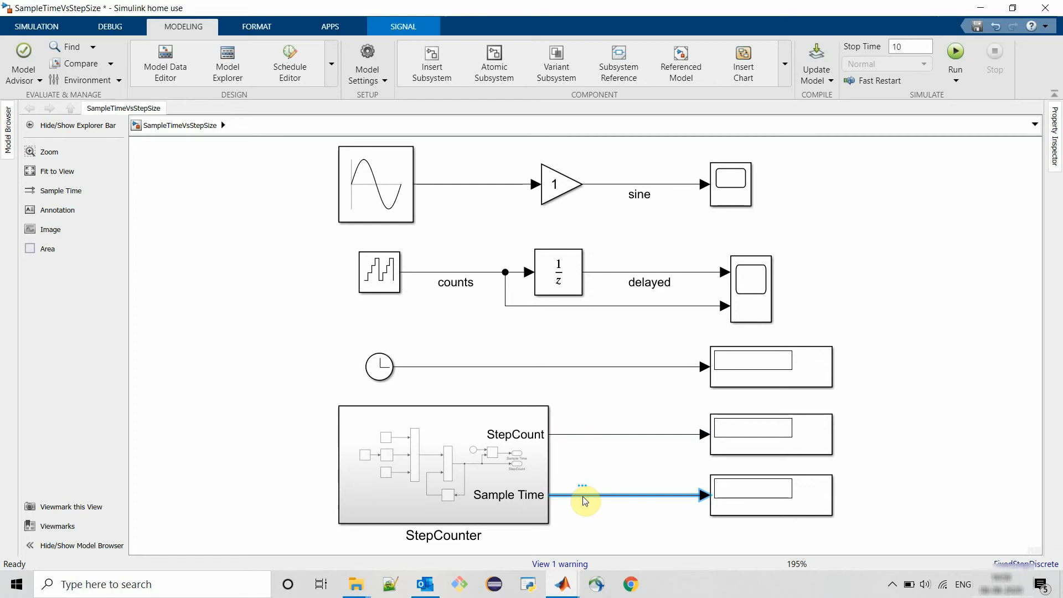
click(384, 367)
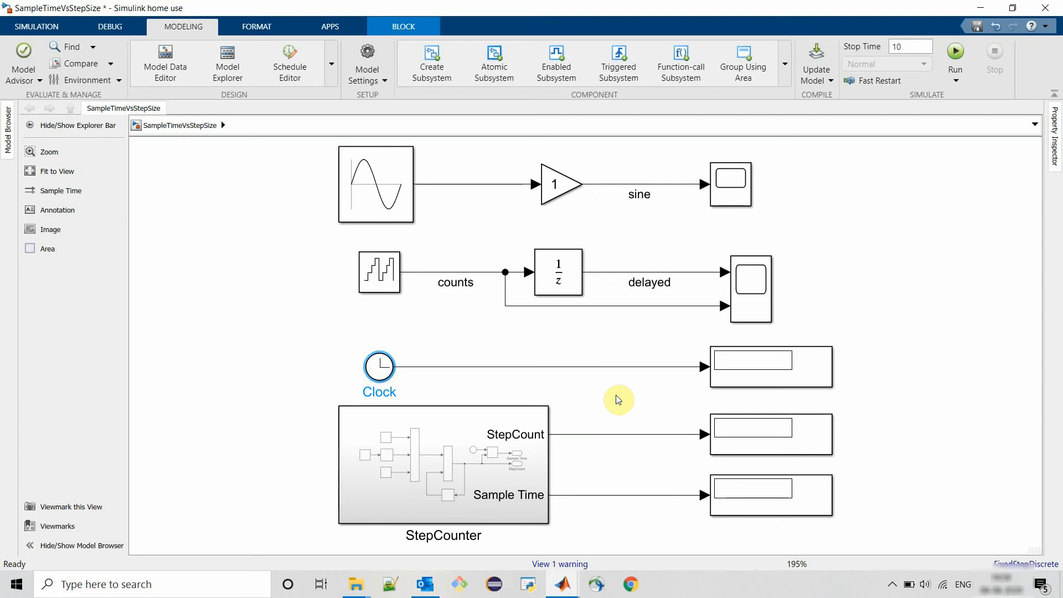
click(284, 308)
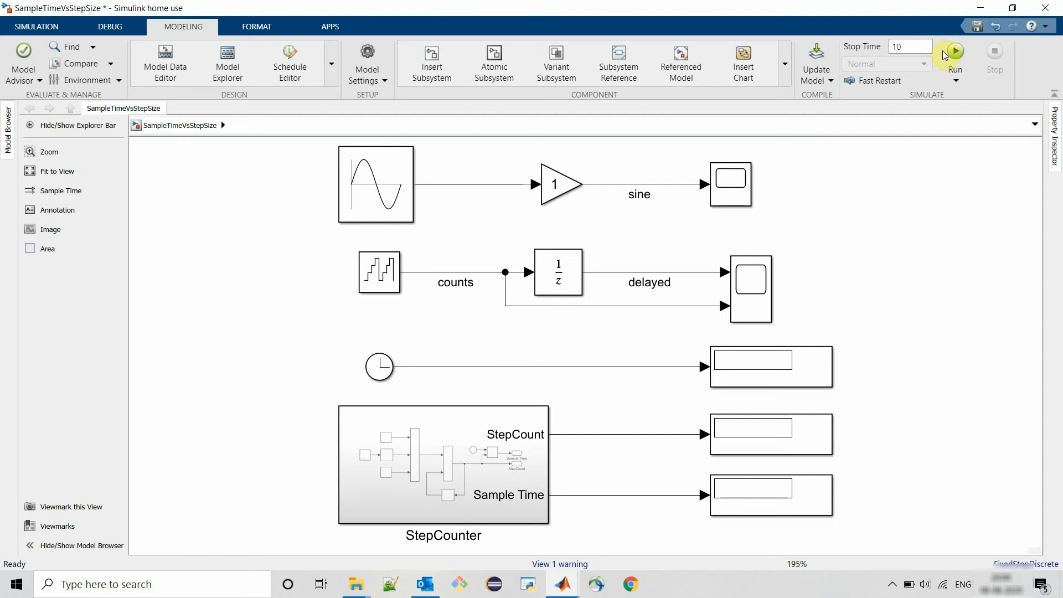
click(362, 55)
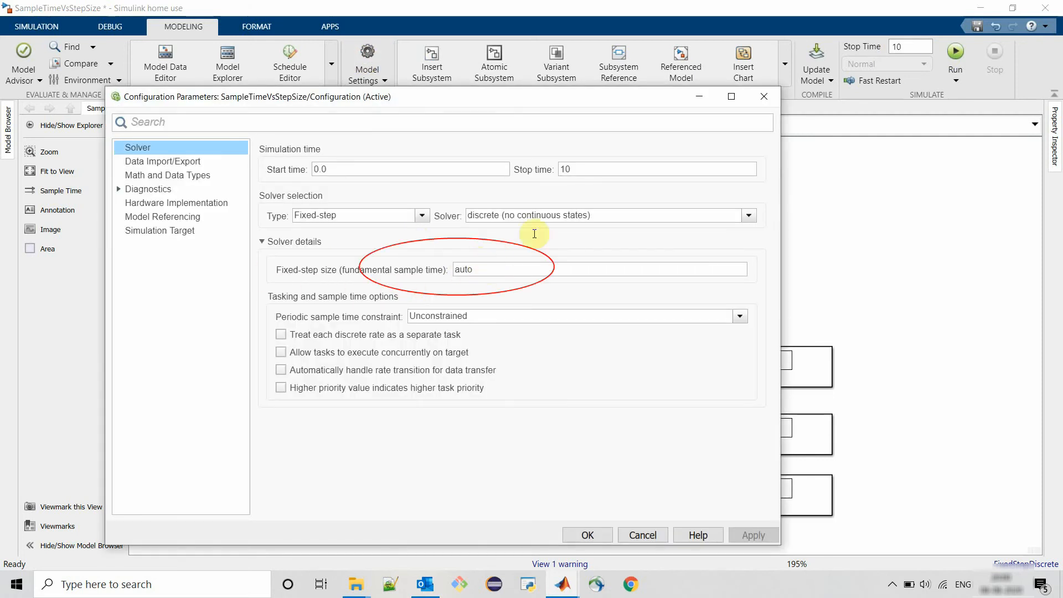
click(763, 103)
- Run the simulation with the stop time of 10 and check the display blocks
click(954, 54)
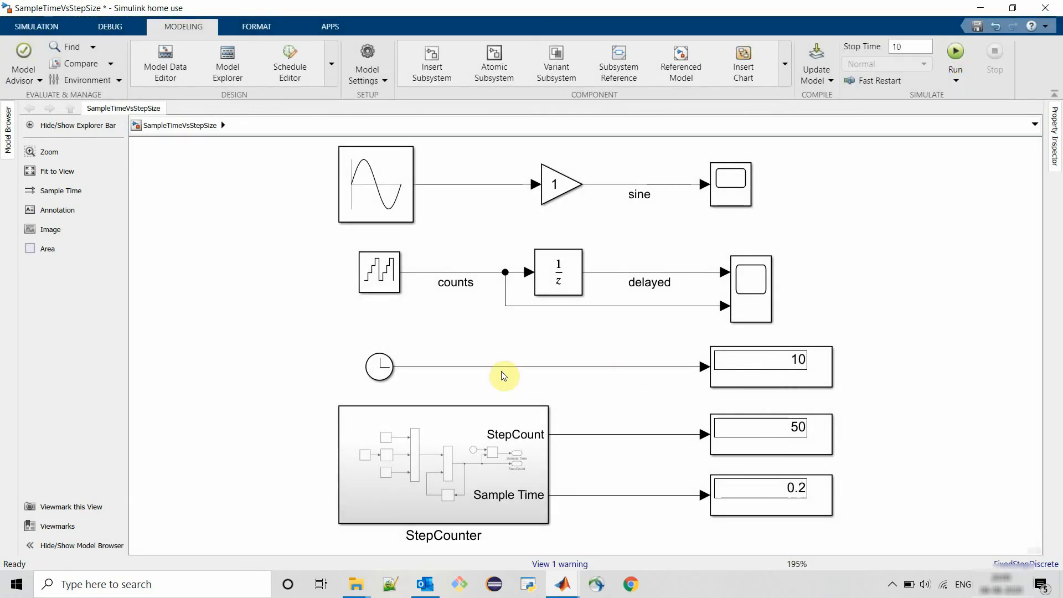
click(778, 368)
click(714, 443)
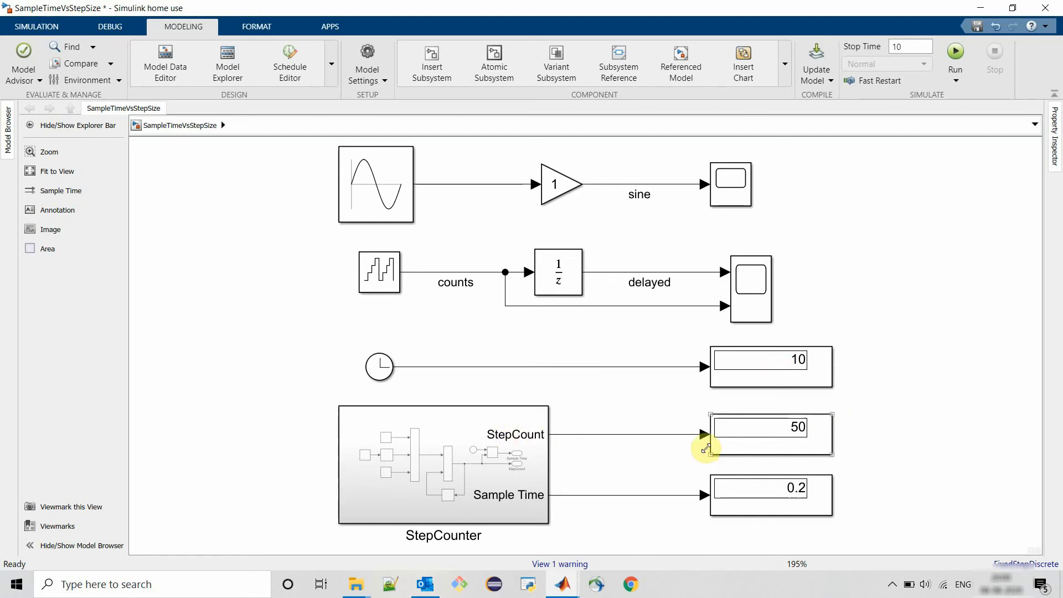
click(790, 492)
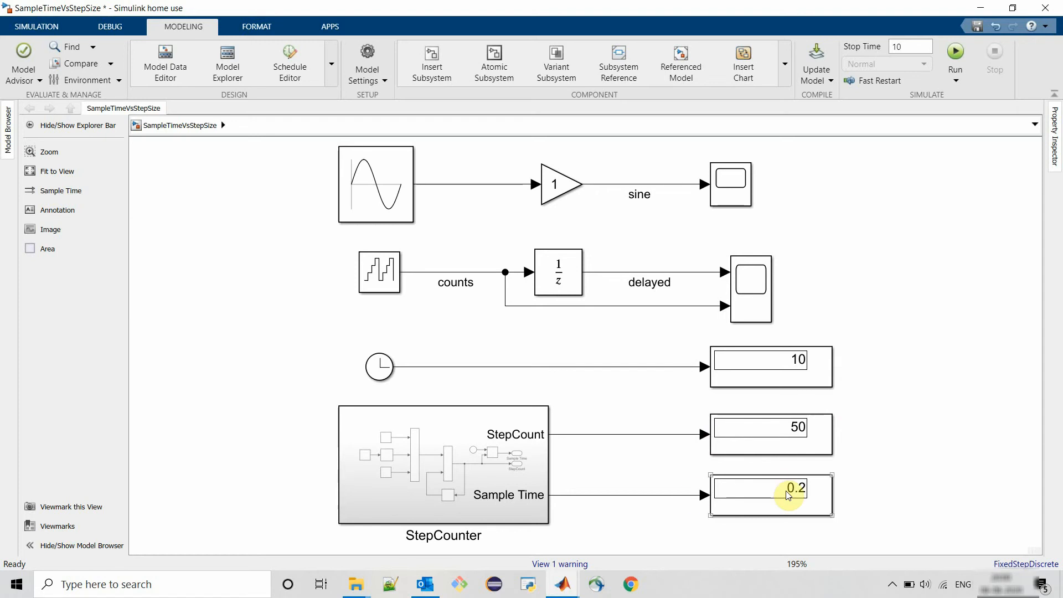
- Open the sine Scope and the counts/delayed Scope1 to review their plots, then close both
click(711, 191)
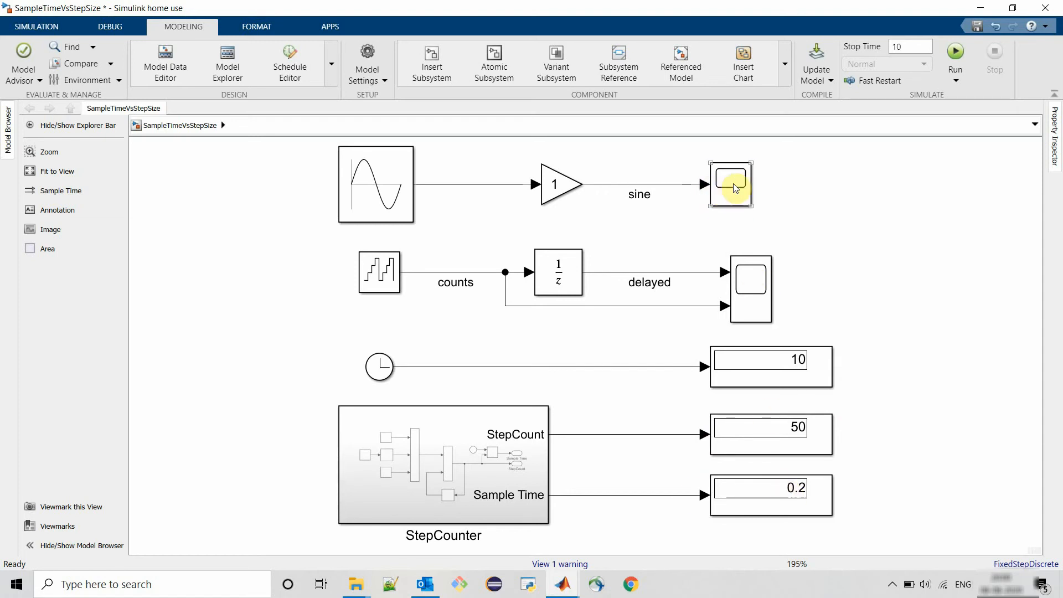
double_click(727, 185)
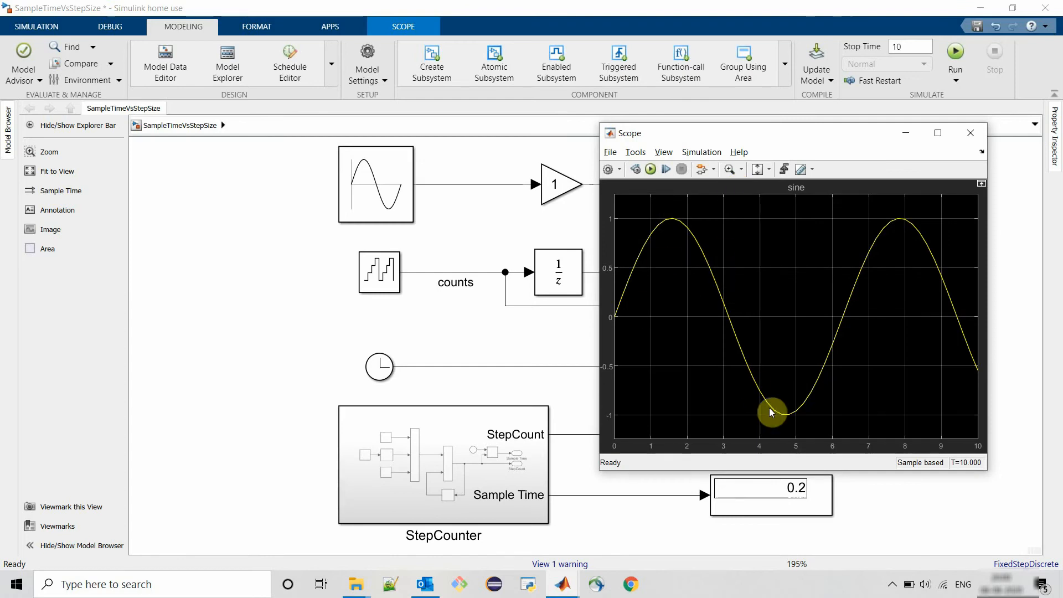
click(970, 132)
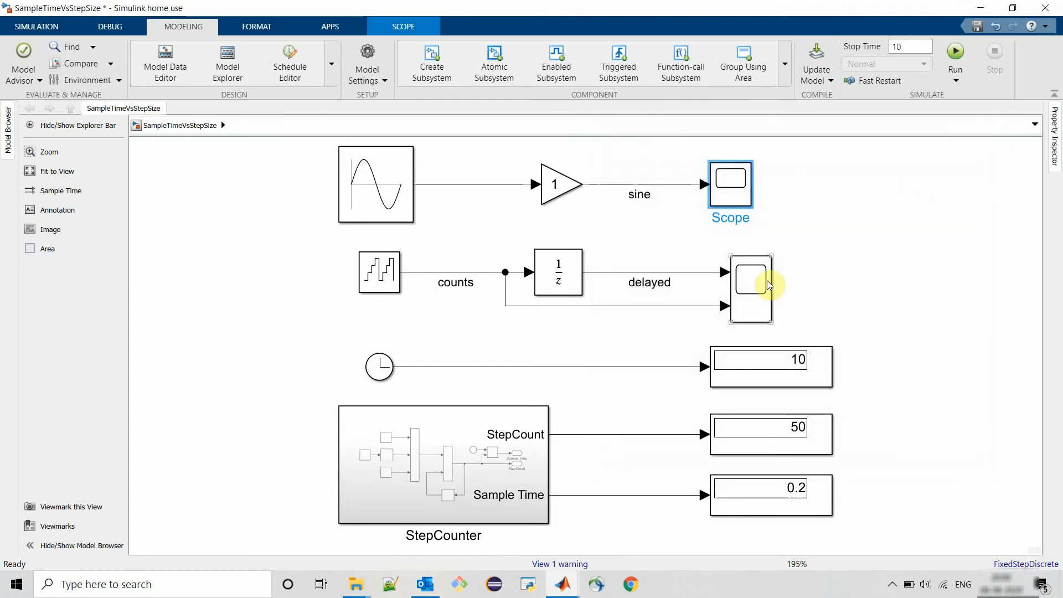
double_click(756, 281)
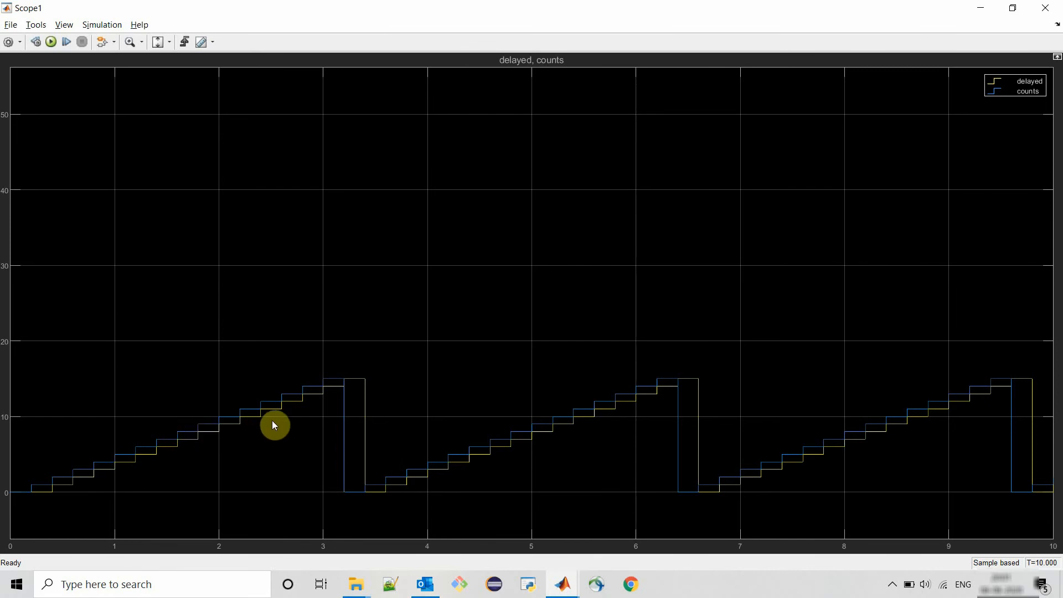
click(1045, 8)
- Set the simulation stop time to 20 and run the simulation
double_click(915, 48)
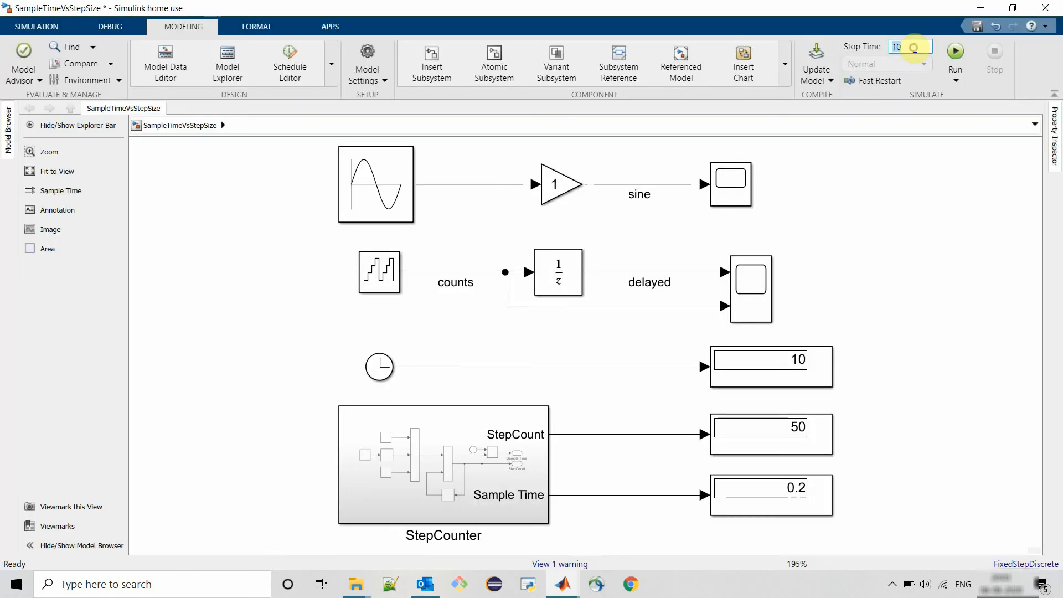
text(20)
click(887, 237)
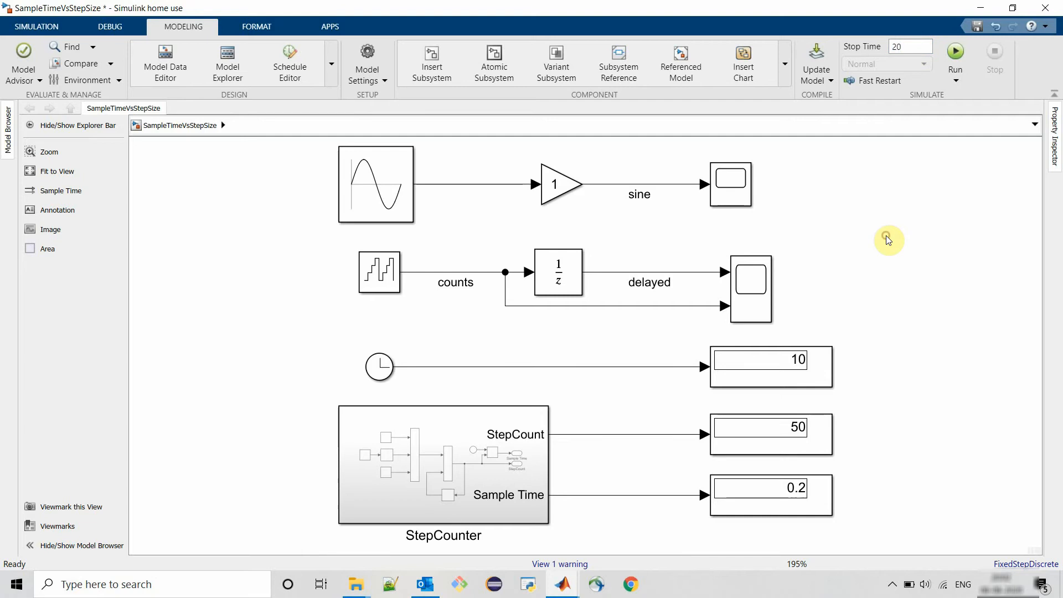
click(955, 51)
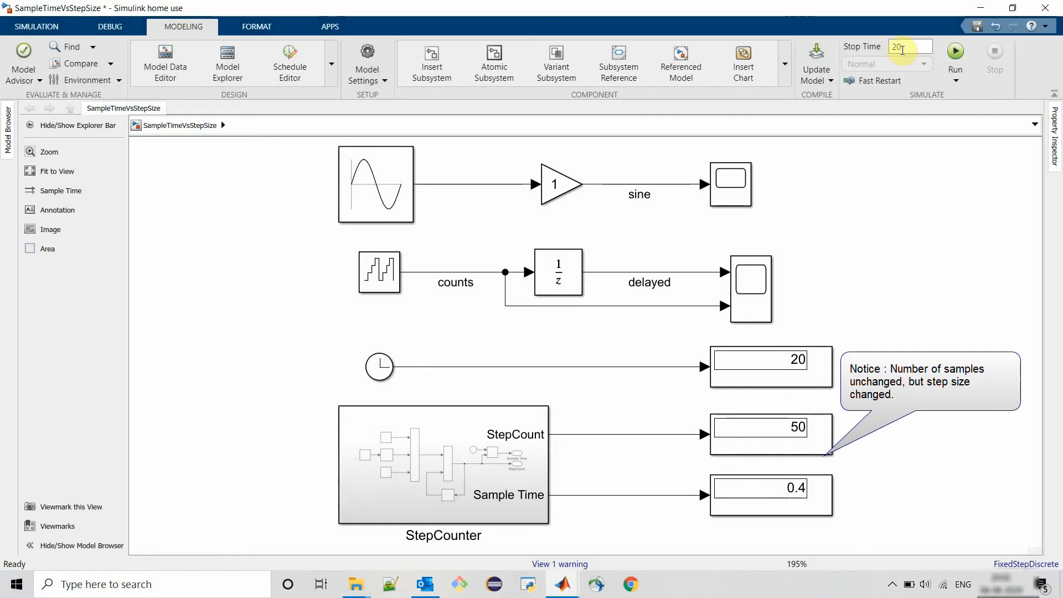
- Open the sine Scope and Scope1 to review the new plots, then close both
click(725, 440)
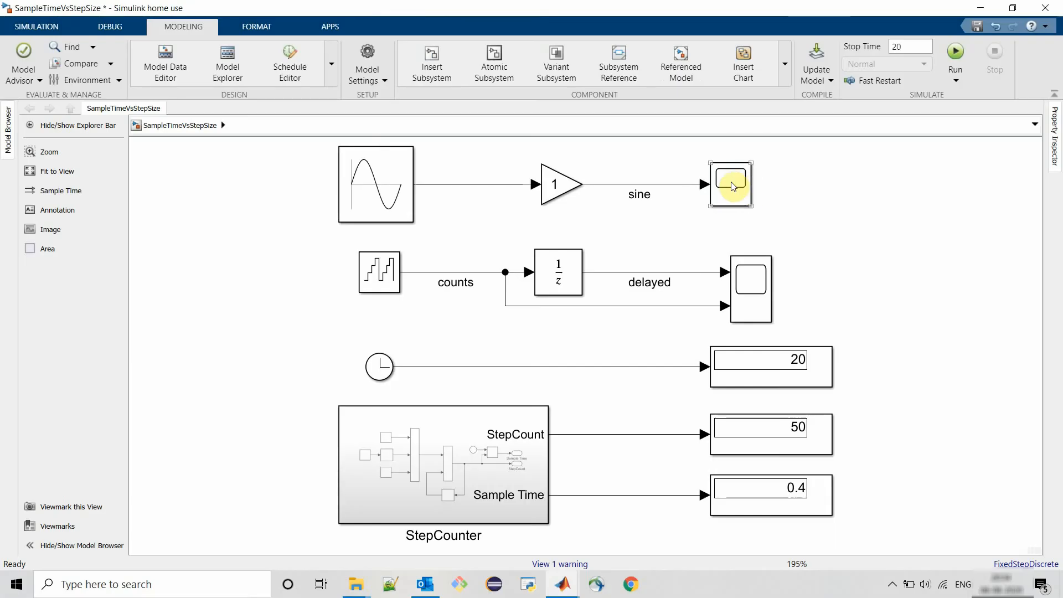
double_click(731, 185)
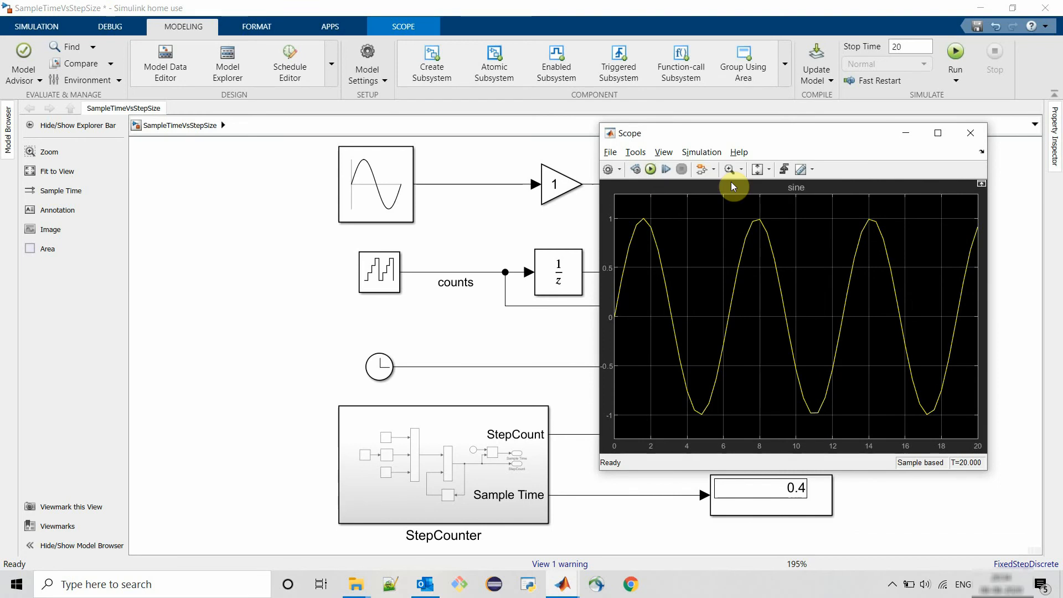
click(970, 133)
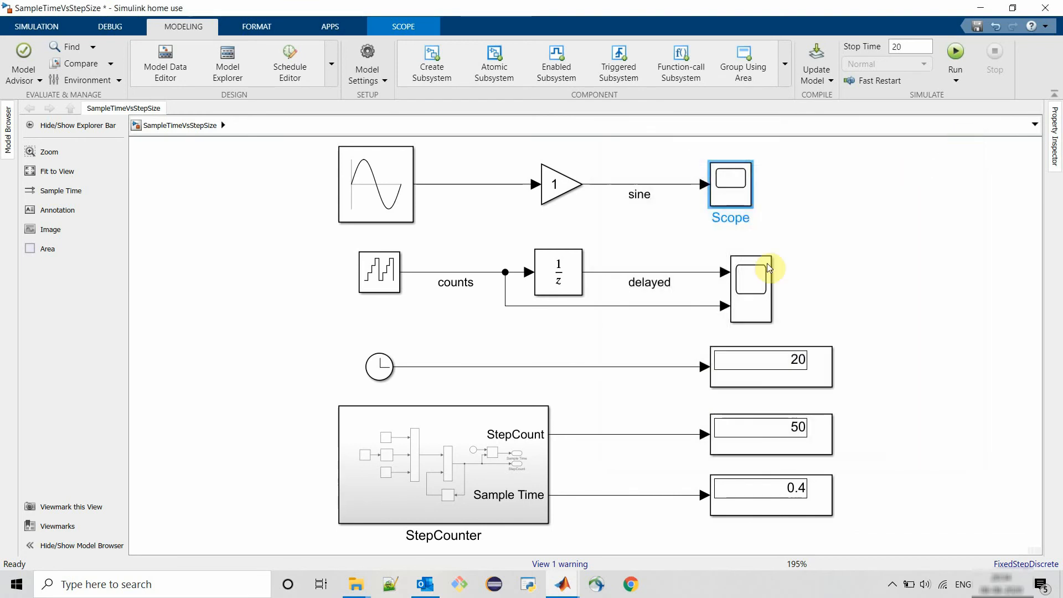
click(753, 285)
double_click(753, 286)
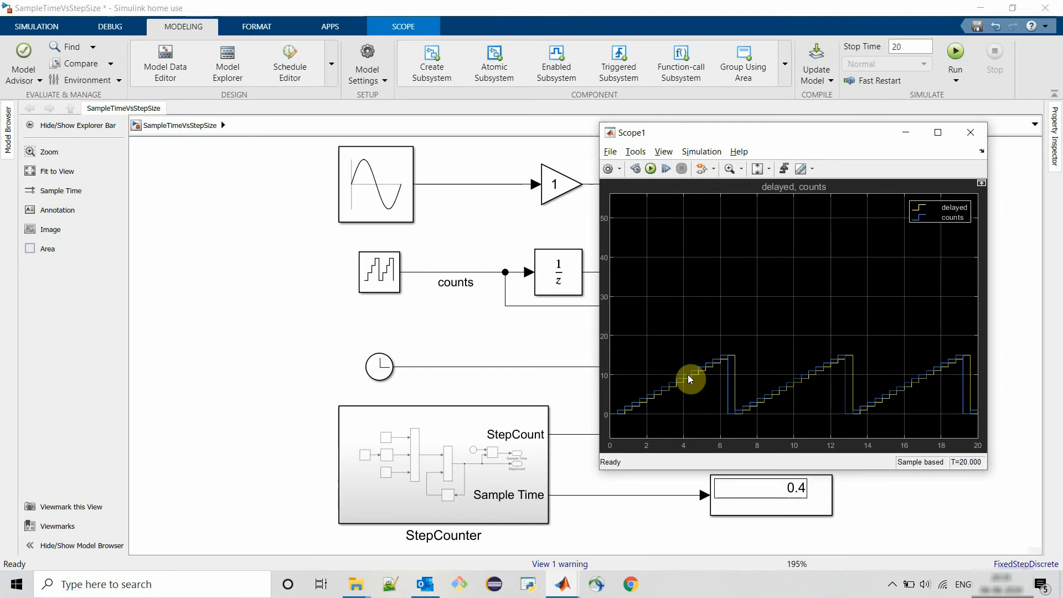
click(971, 132)
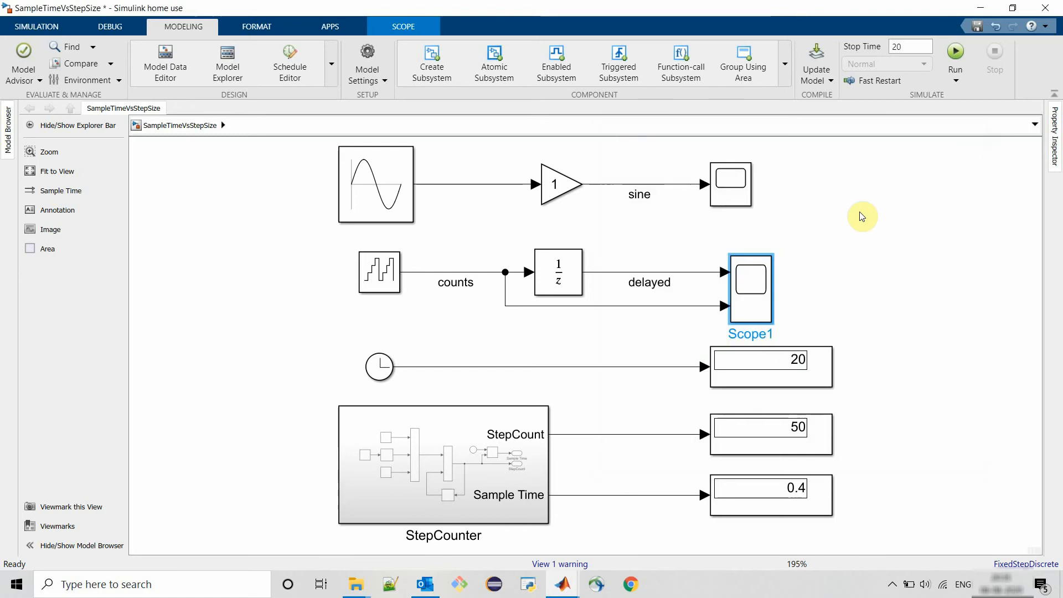
- Set the simulation stop time to 40 and run the simulation
click(906, 47)
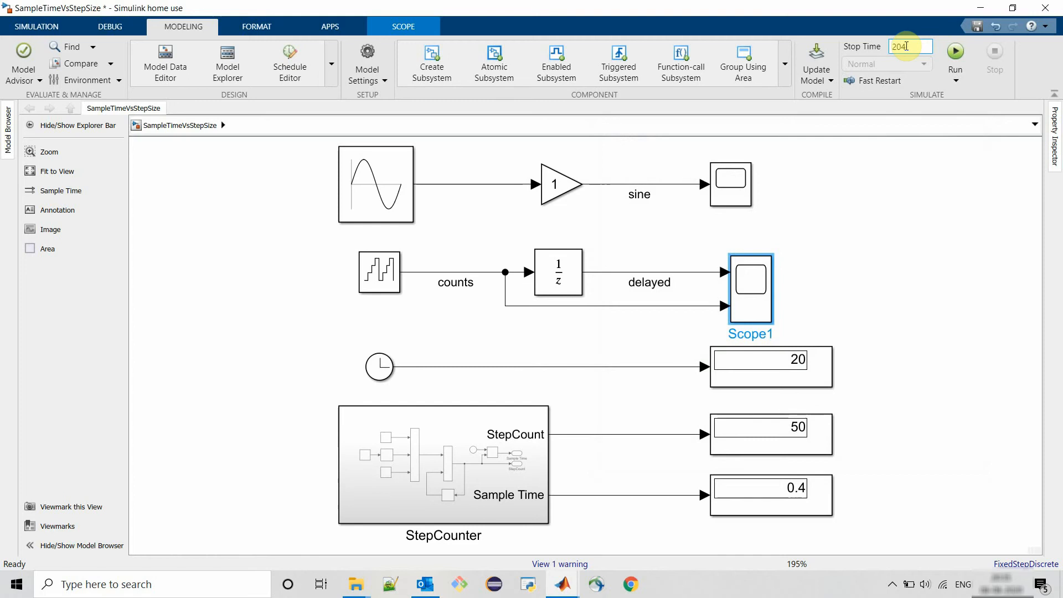
key(BackSpace)
key(BackSpace)
text(40)
click(946, 273)
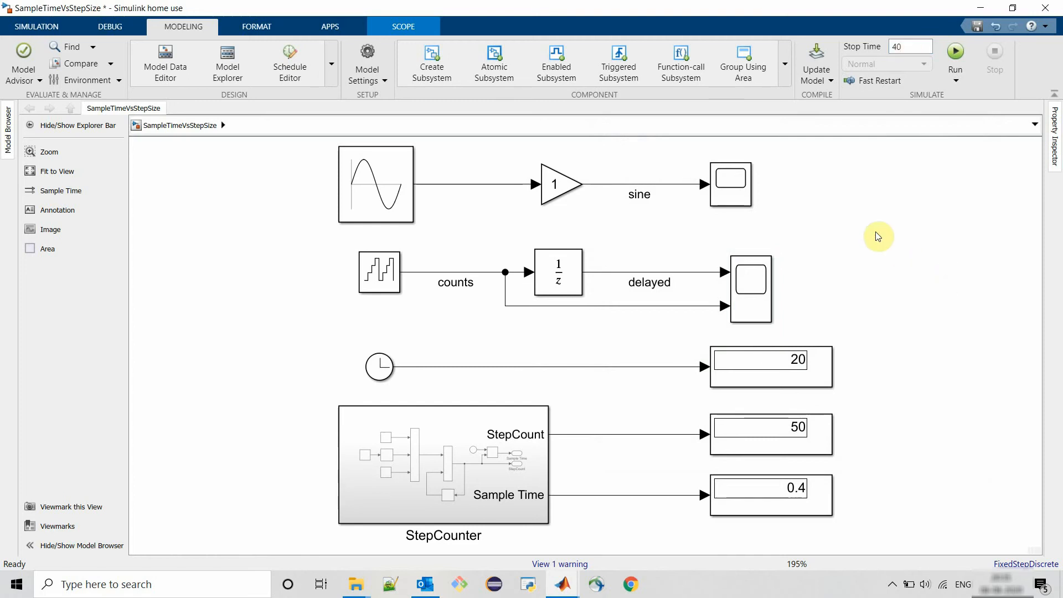
click(955, 54)
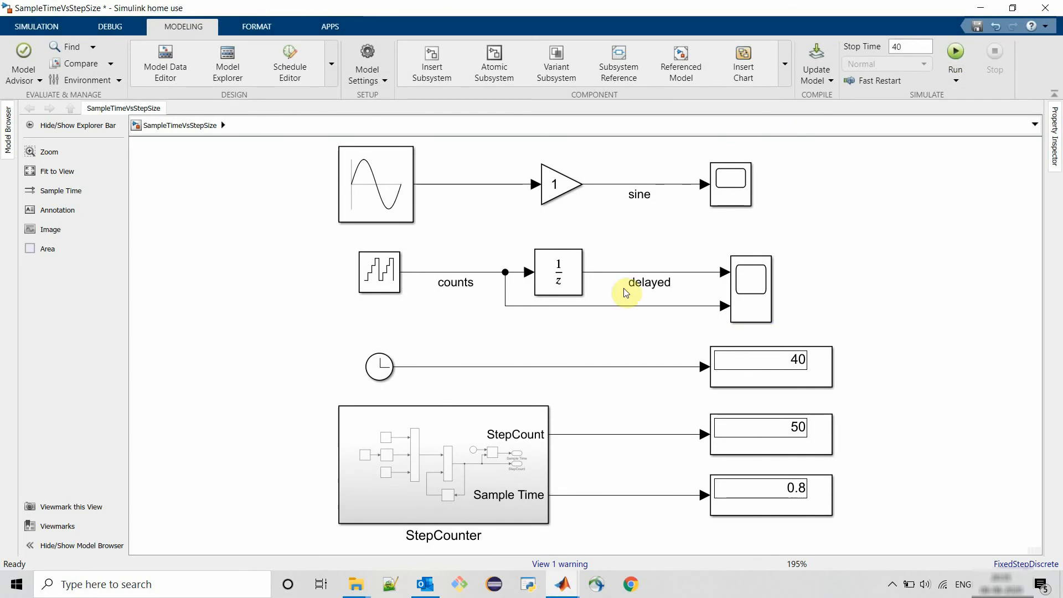
click(820, 376)
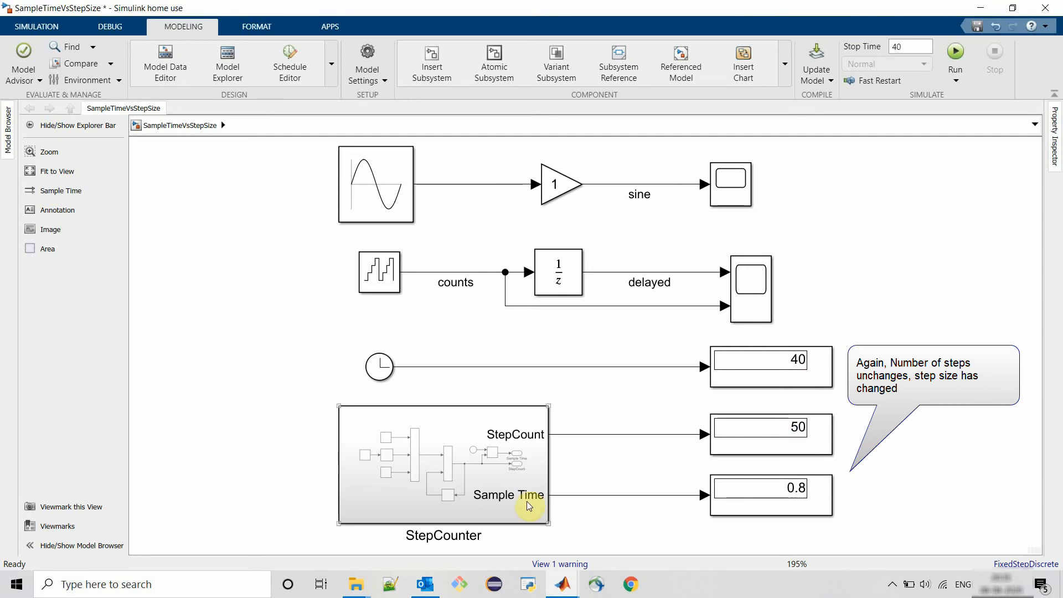
click(763, 294)
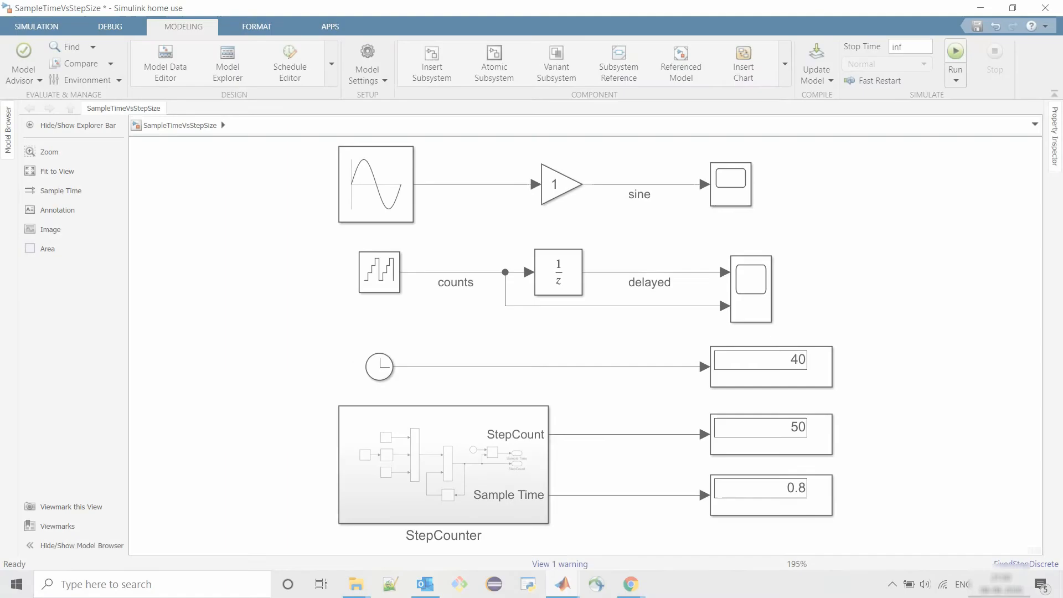
- Run the simulation with stop time inf and stop it while running
click(956, 50)
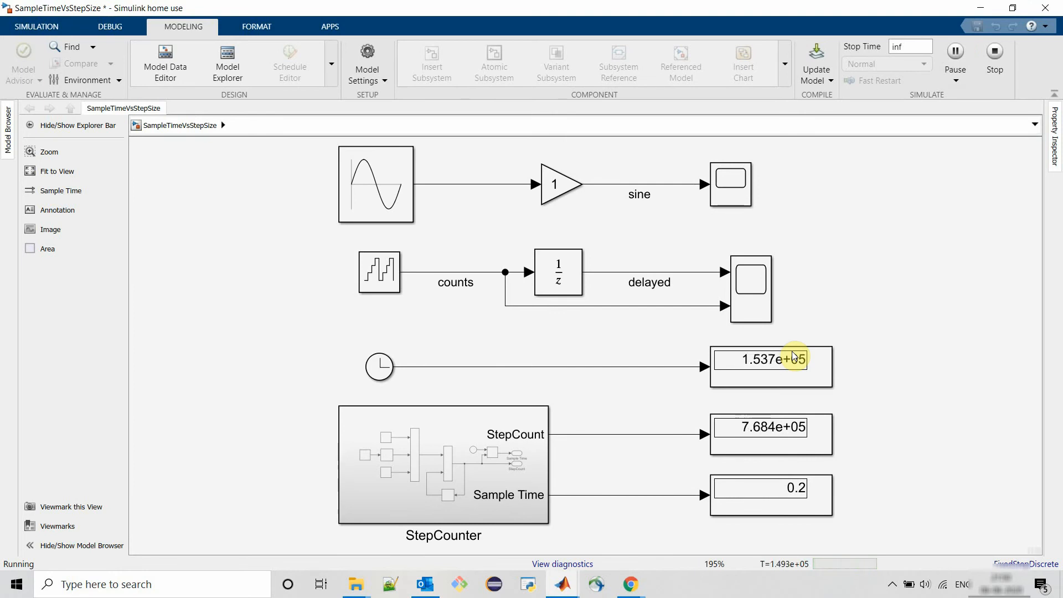
click(995, 51)
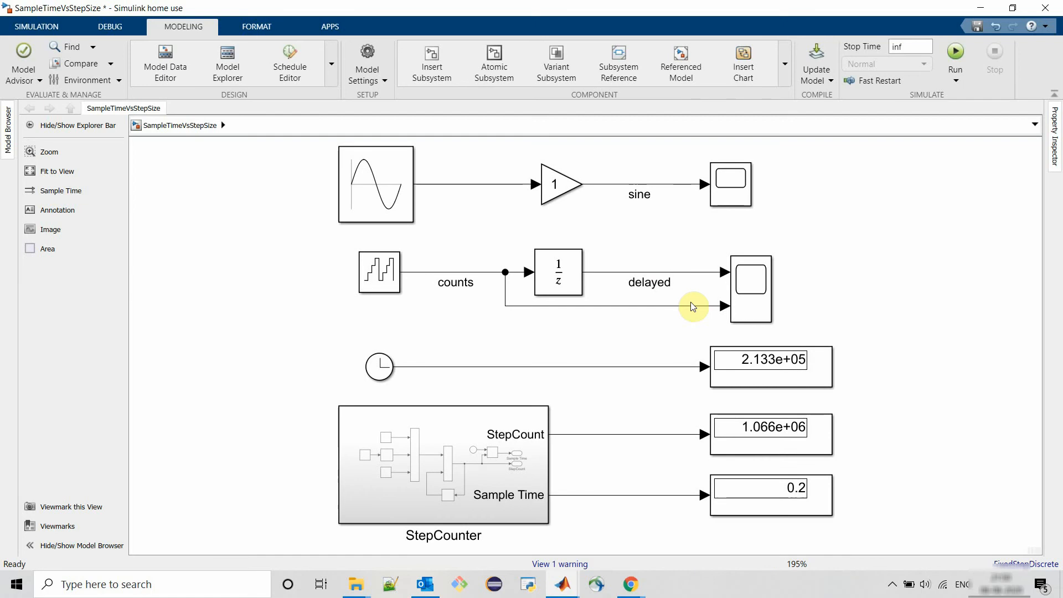
- Inspect the sample time parameters of the Counter Free-Running and Unit Delay blocks without changing them
double_click(381, 272)
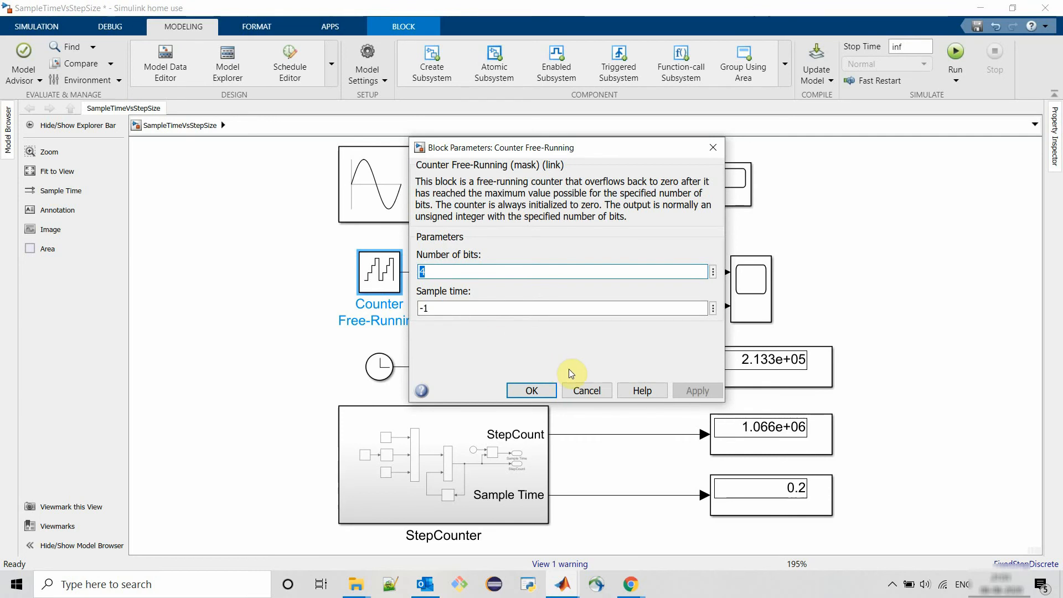
click(592, 393)
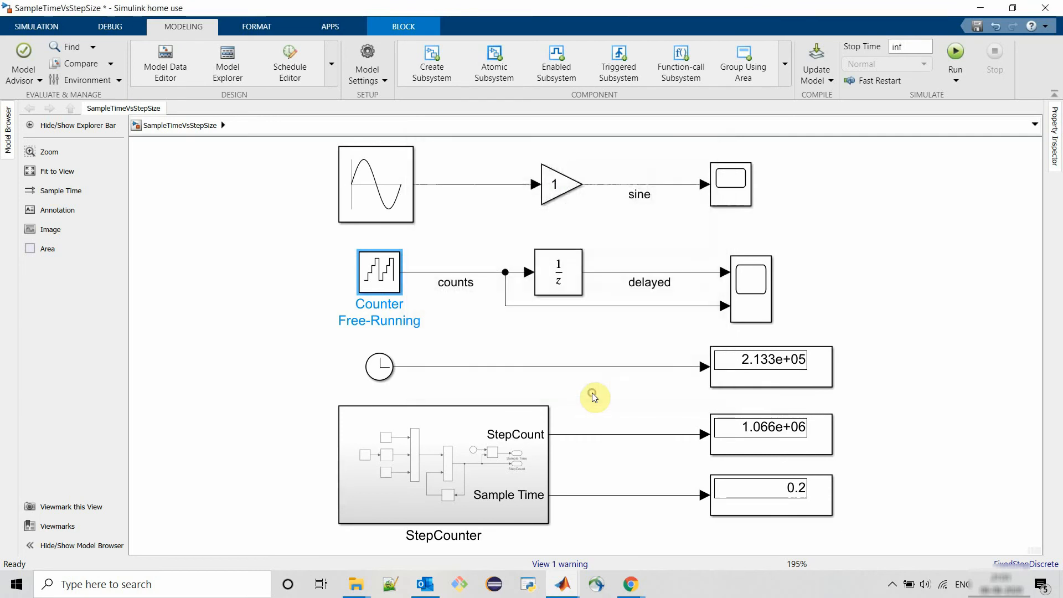
double_click(567, 274)
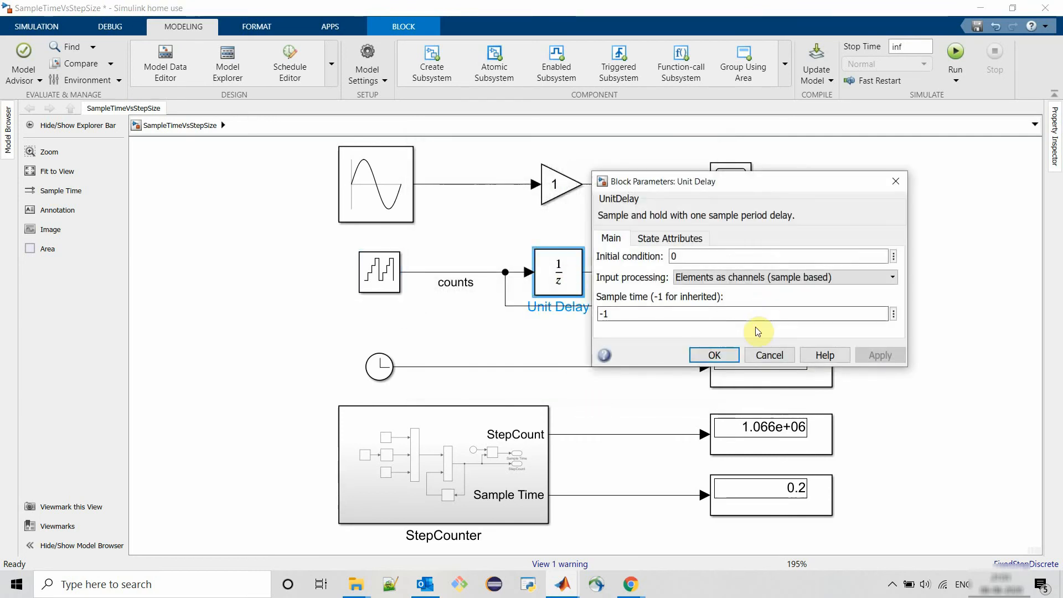
click(769, 354)
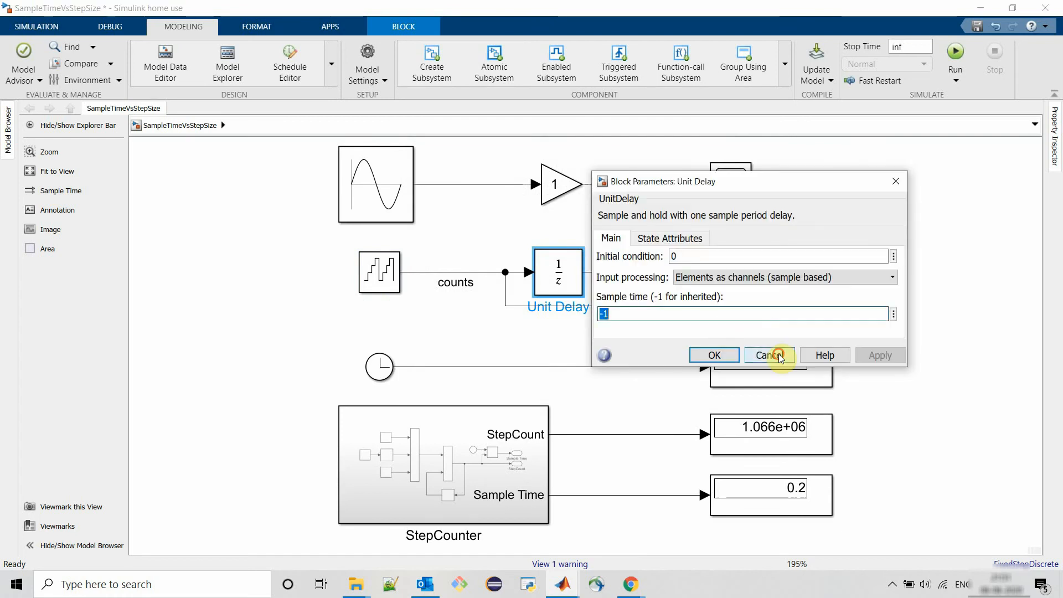
click(769, 354)
- Set the Counter Free-Running block's sample time to 0.3, then run the simulation and stop it
click(390, 281)
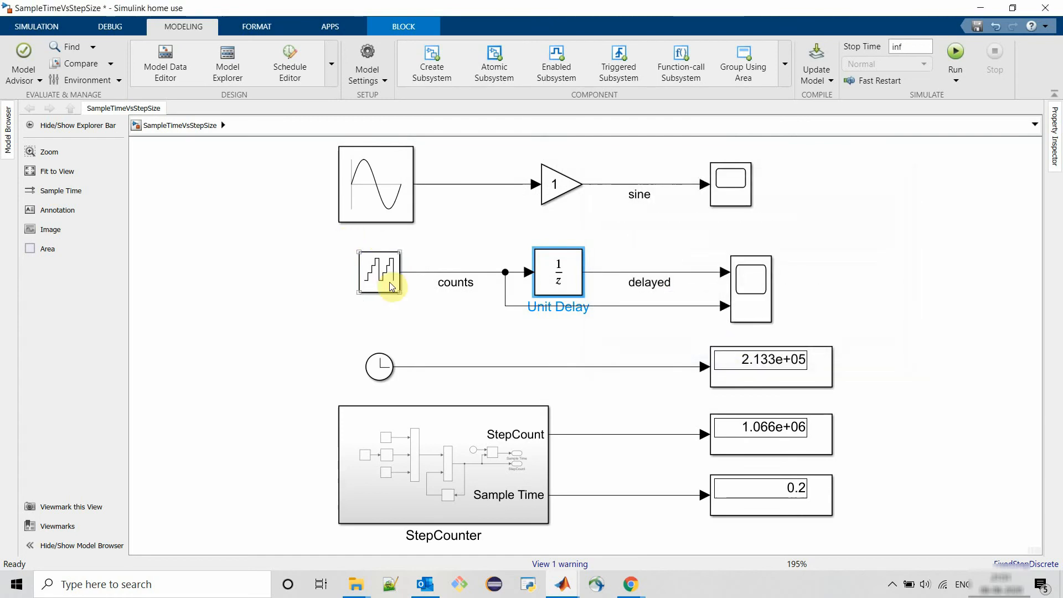
double_click(389, 282)
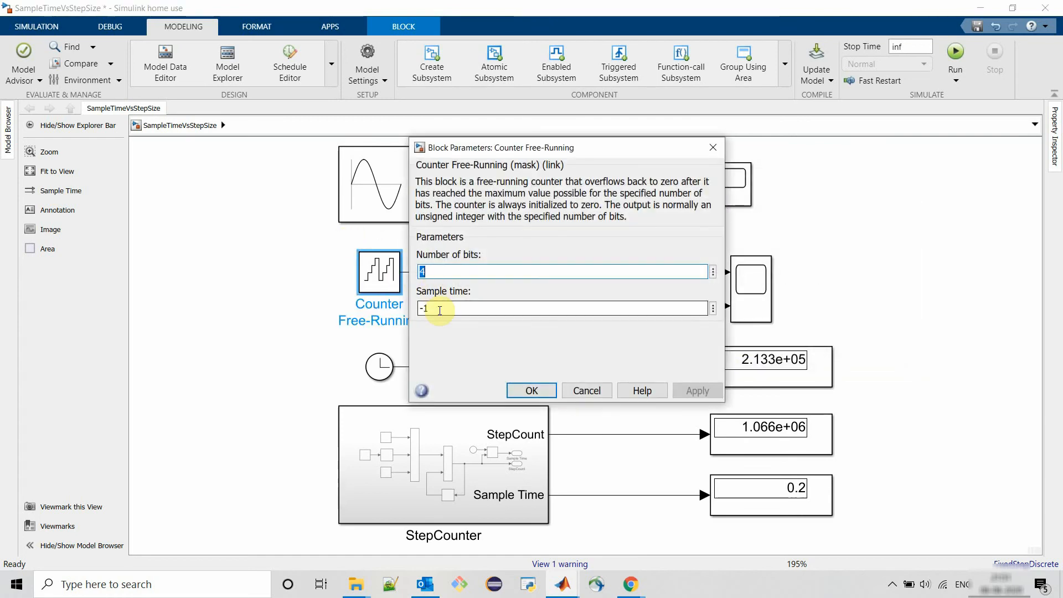
double_click(439, 310)
text(0.3)
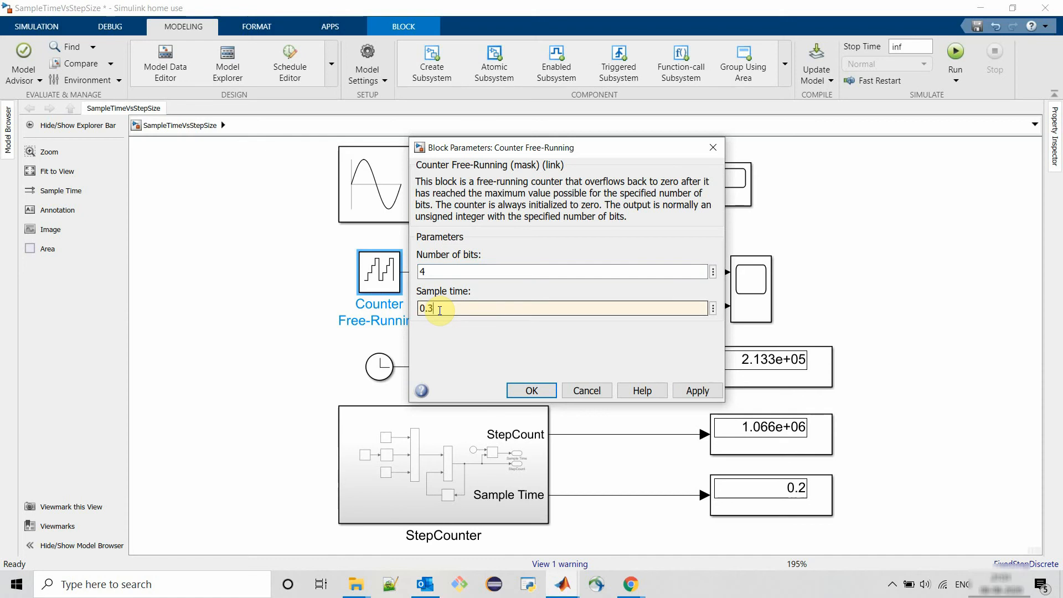
key(Return)
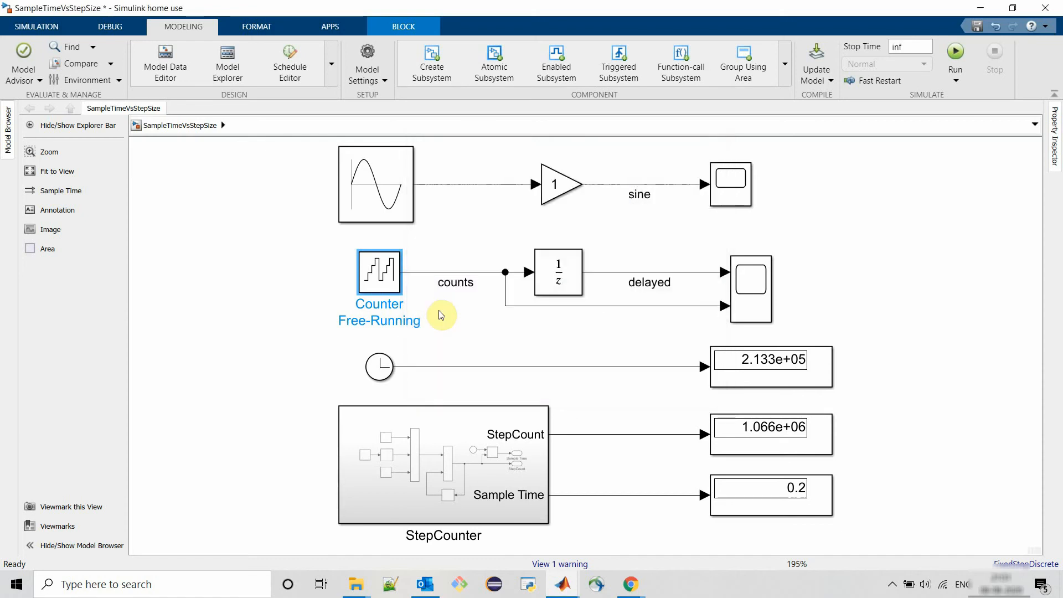
click(957, 48)
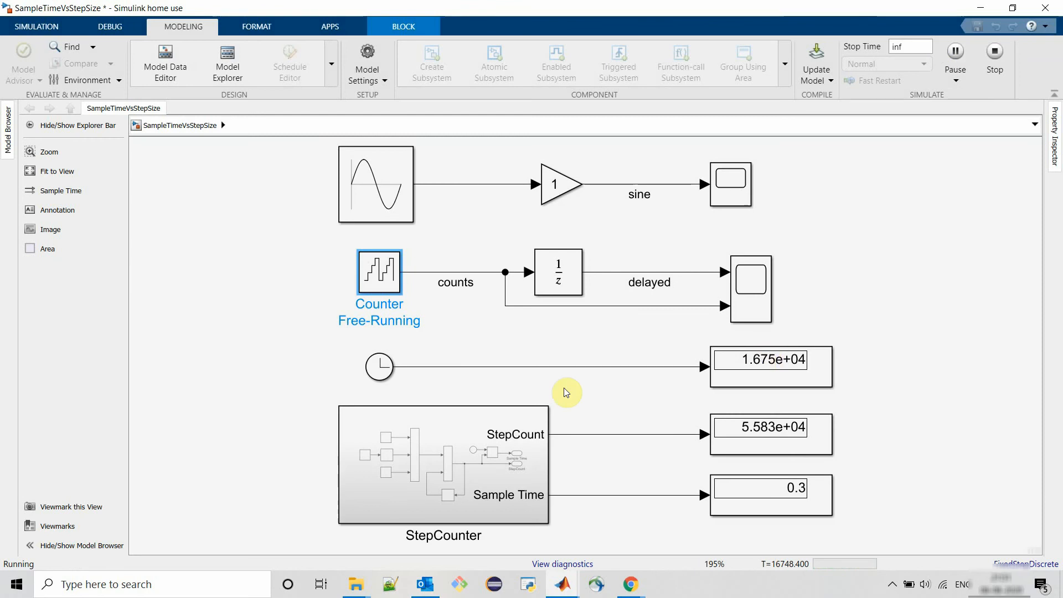
click(955, 51)
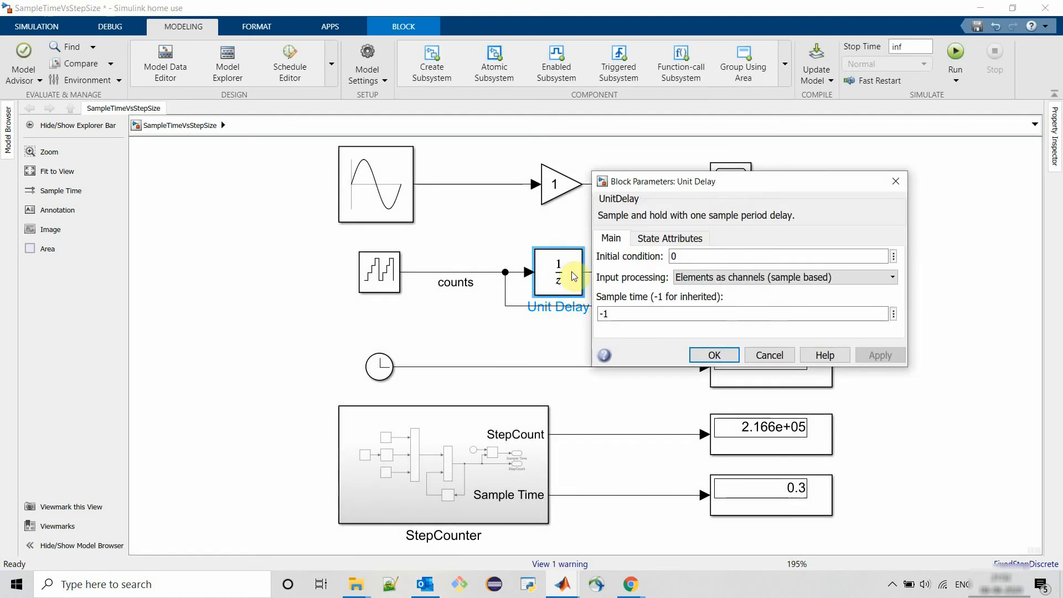
- Set the Unit Delay block's sample time to 0.4, then run the simulation and stop it
double_click(618, 311)
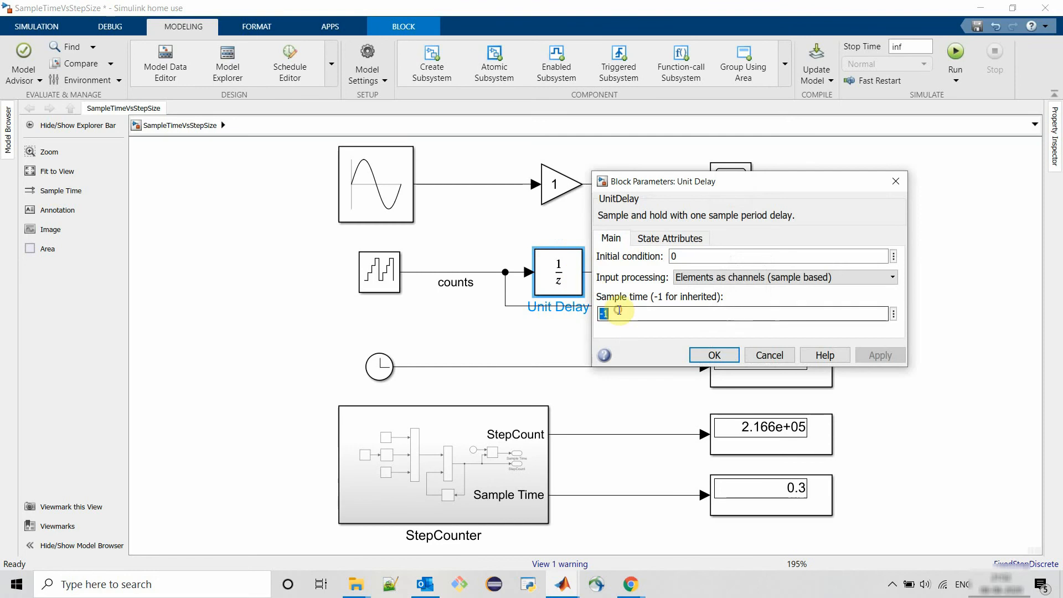
text(0.4)
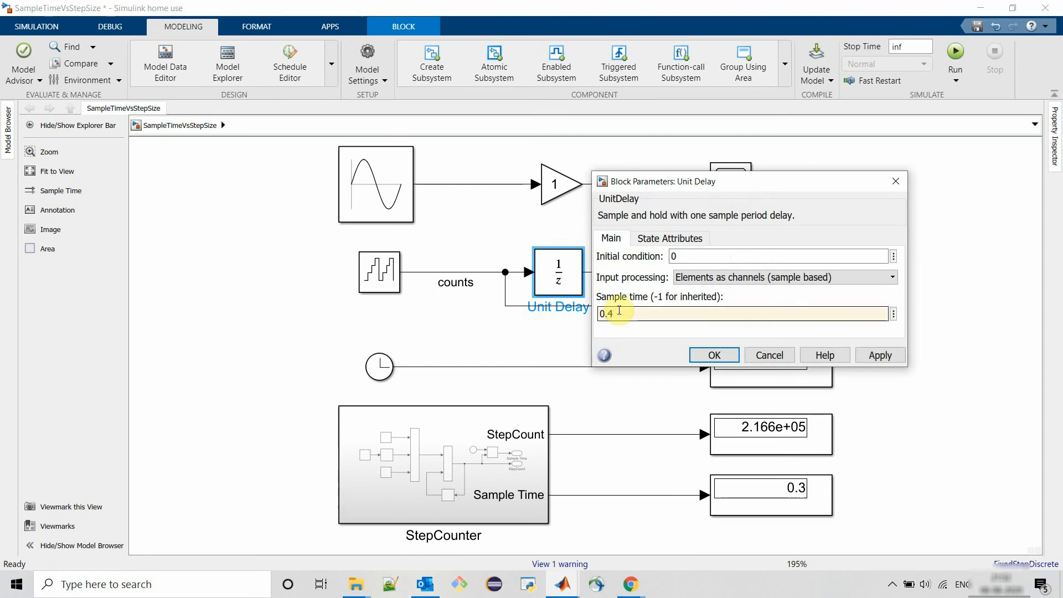
key(Return)
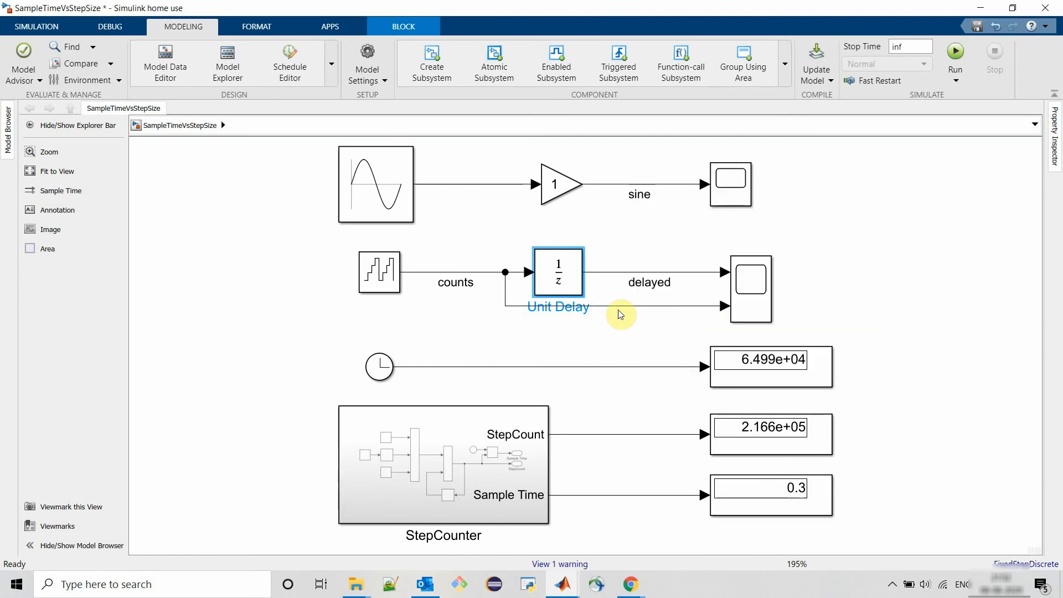
click(955, 53)
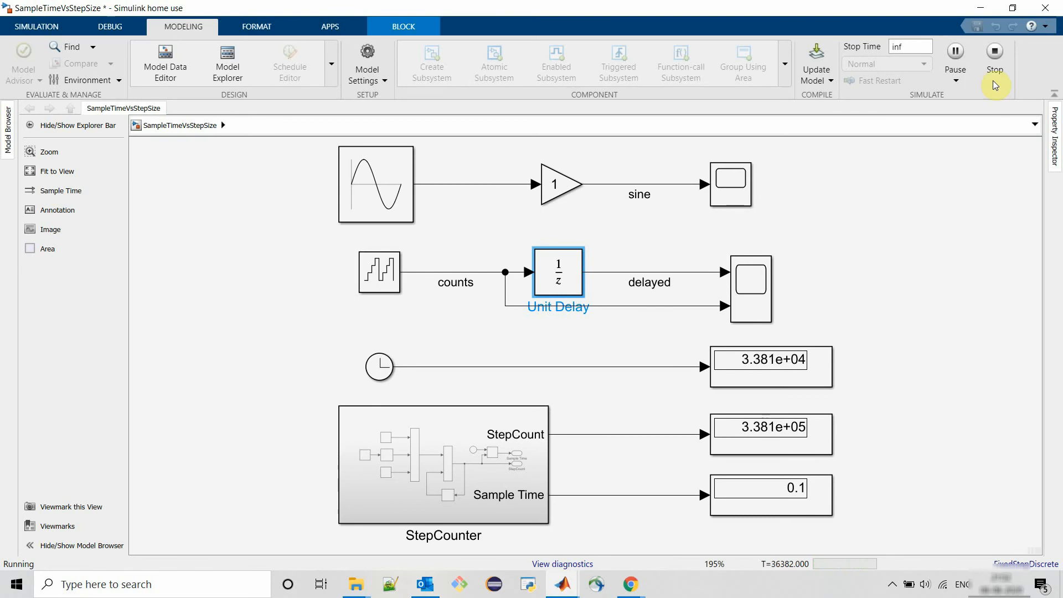
click(990, 52)
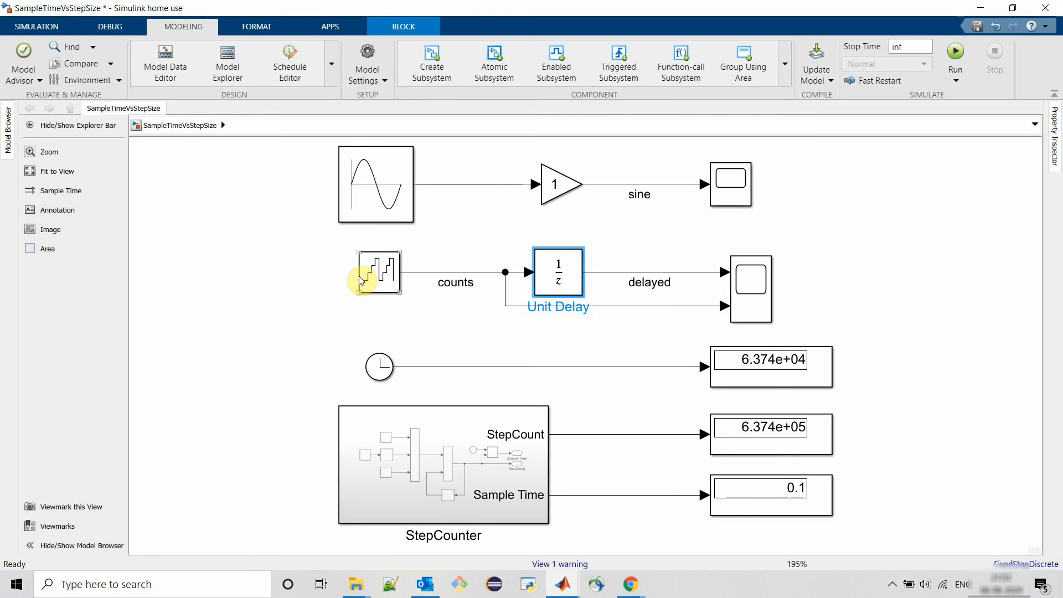
- Review the counter and Unit Delay sample time settings and the Scope1 plot, then close the scope
click(373, 280)
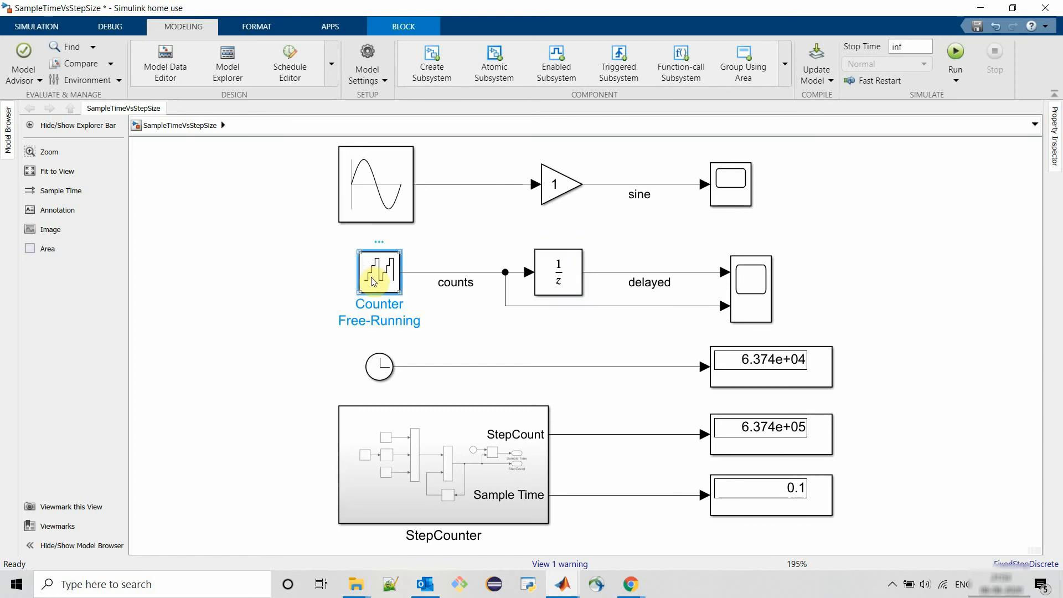
double_click(373, 281)
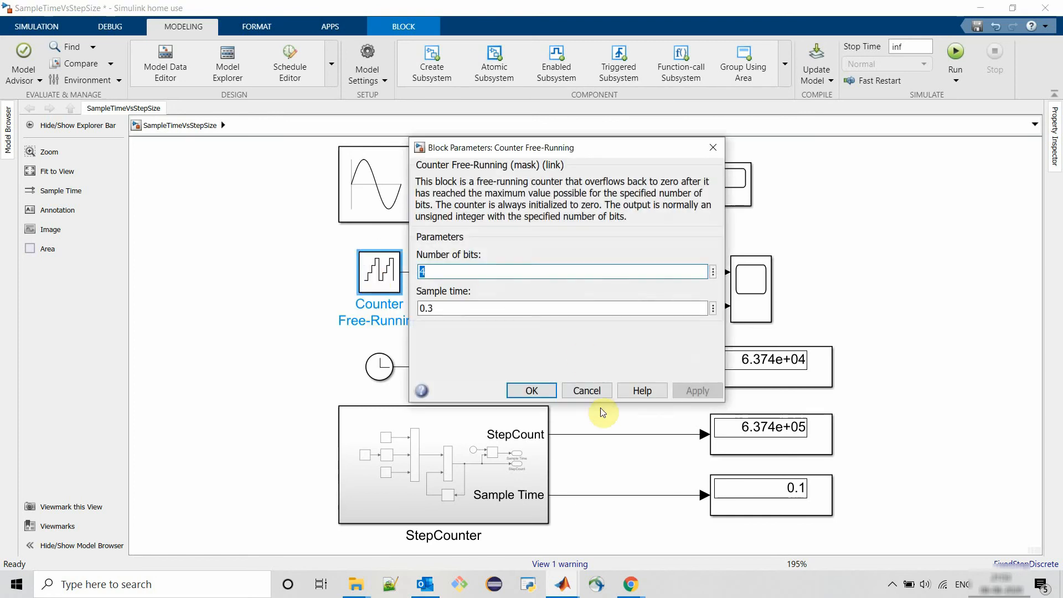
click(587, 390)
double_click(556, 279)
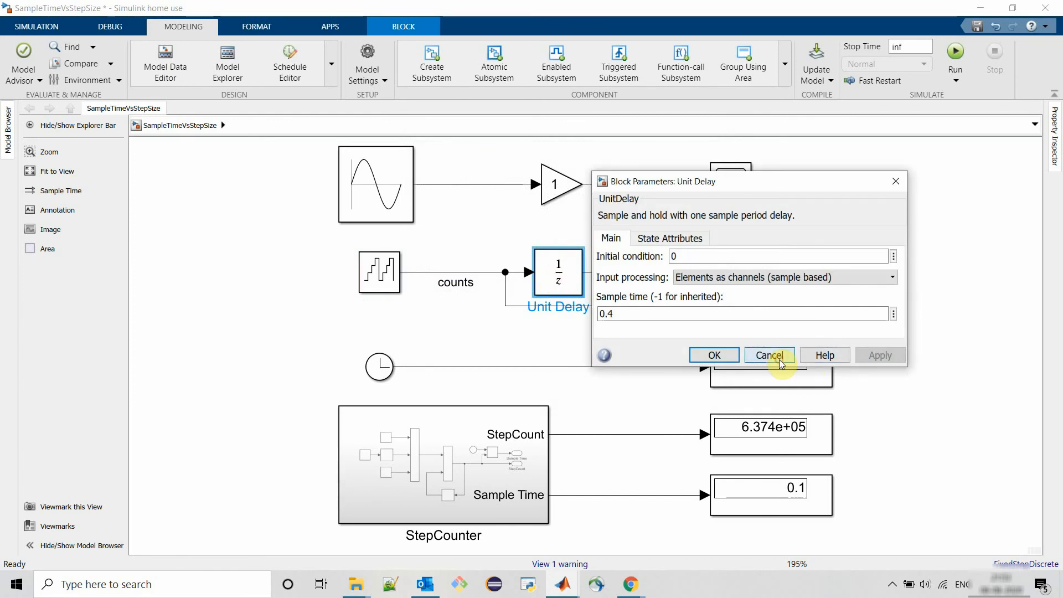
click(779, 360)
double_click(754, 282)
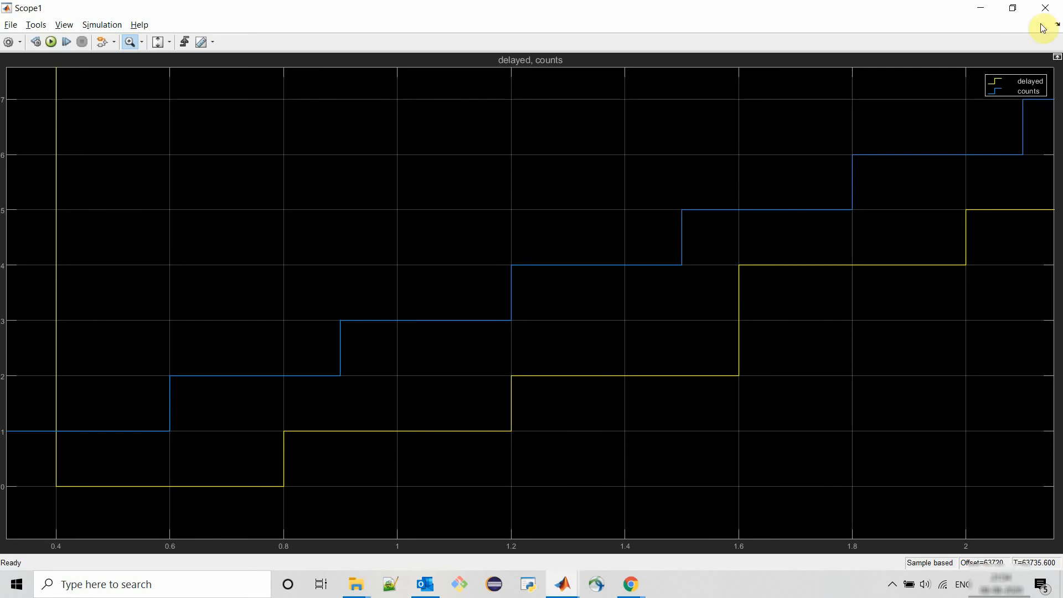
click(1045, 8)
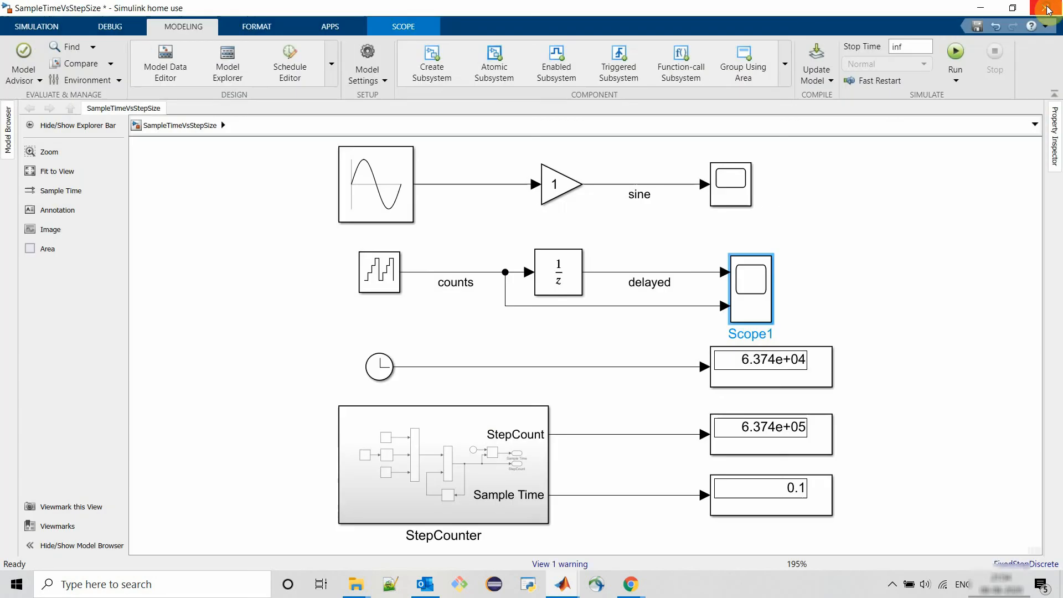
- Set the Counter Free-Running block's sample time to 0.8
double_click(380, 272)
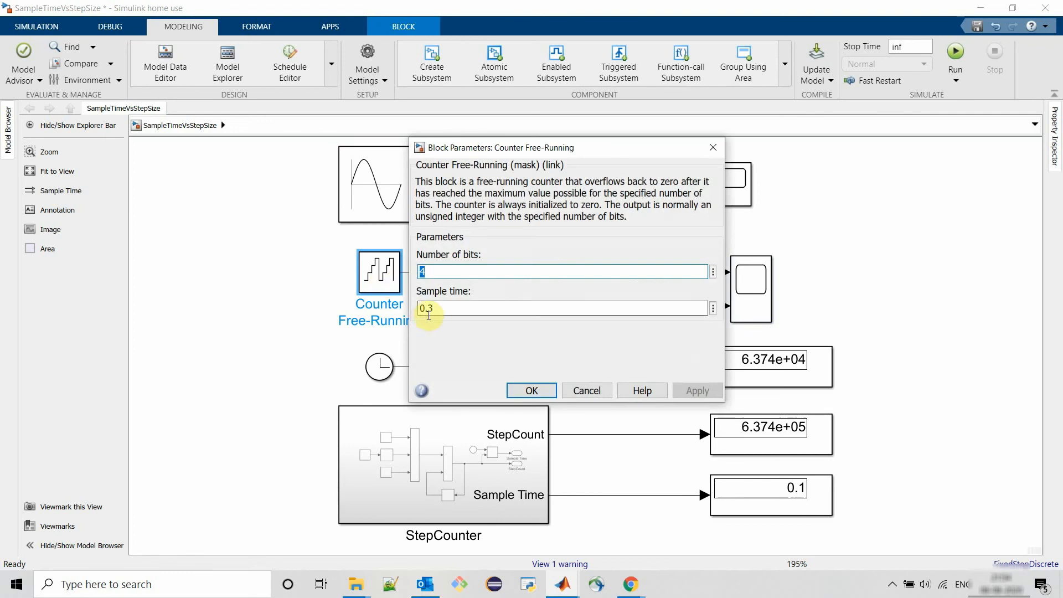
double_click(461, 306)
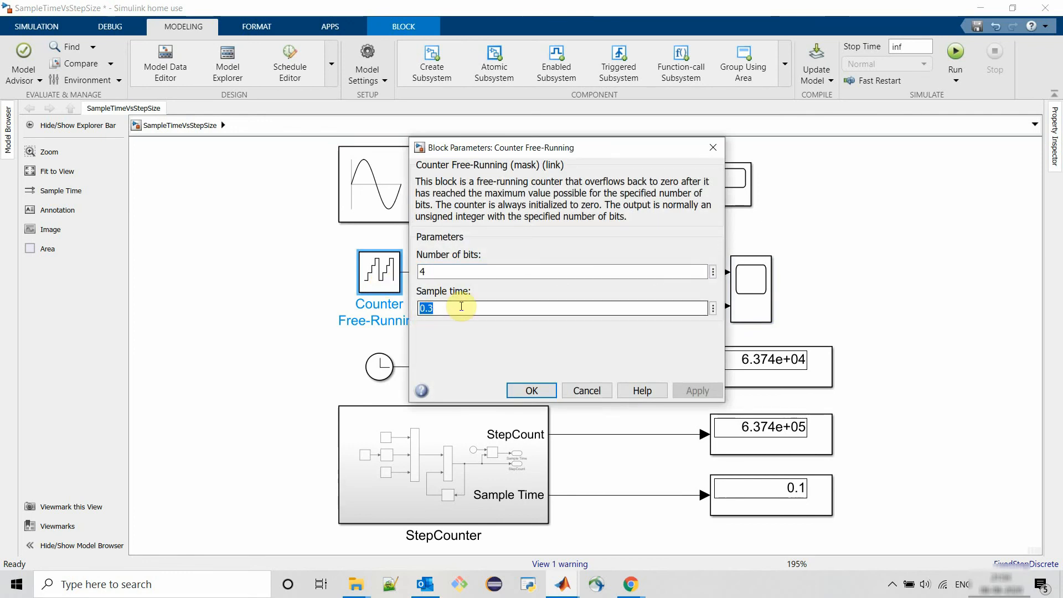
text(0.8)
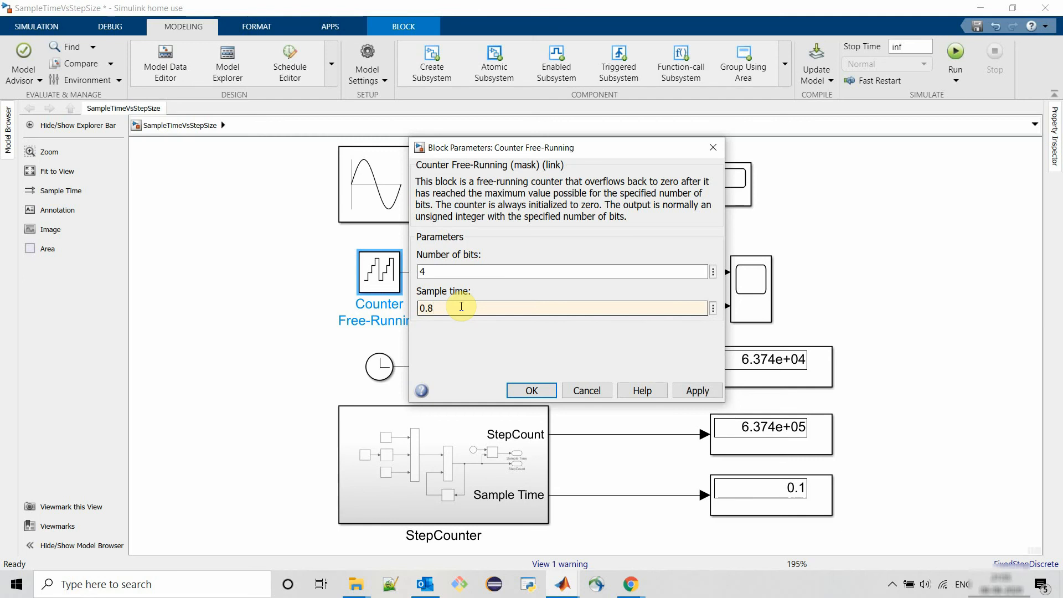
key(Return)
- Set the Unit Delay block's sample time to 1.2, then run the simulation and pause it
click(571, 270)
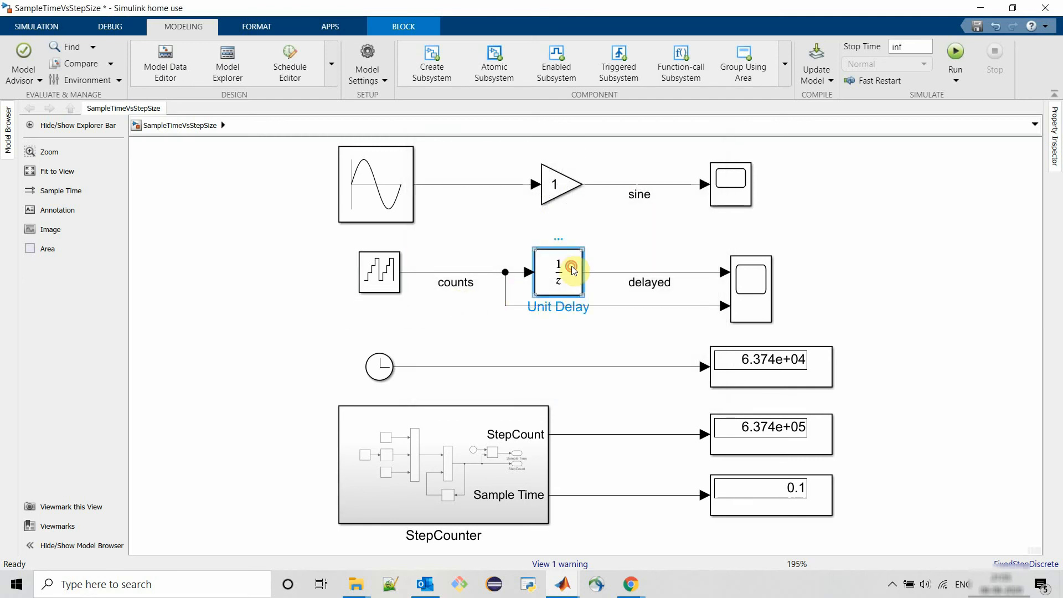
double_click(571, 270)
double_click(615, 313)
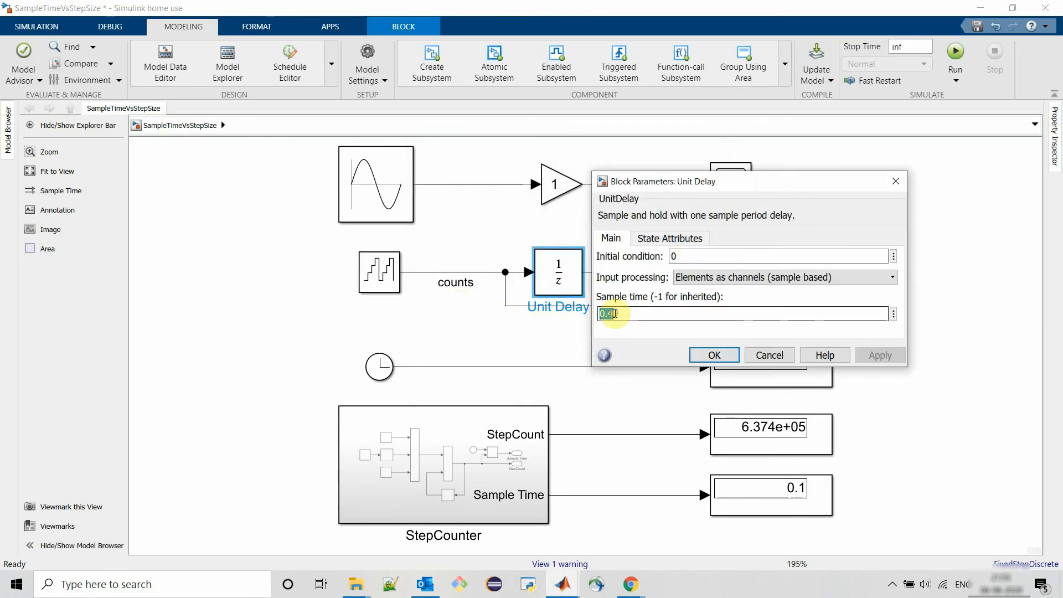
text(1.2)
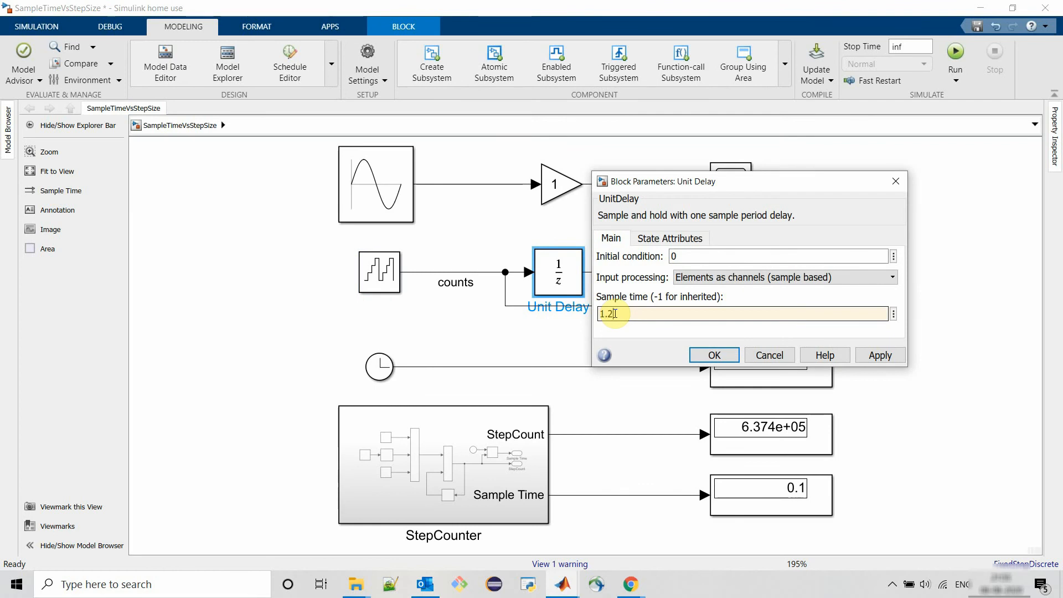
key(Return)
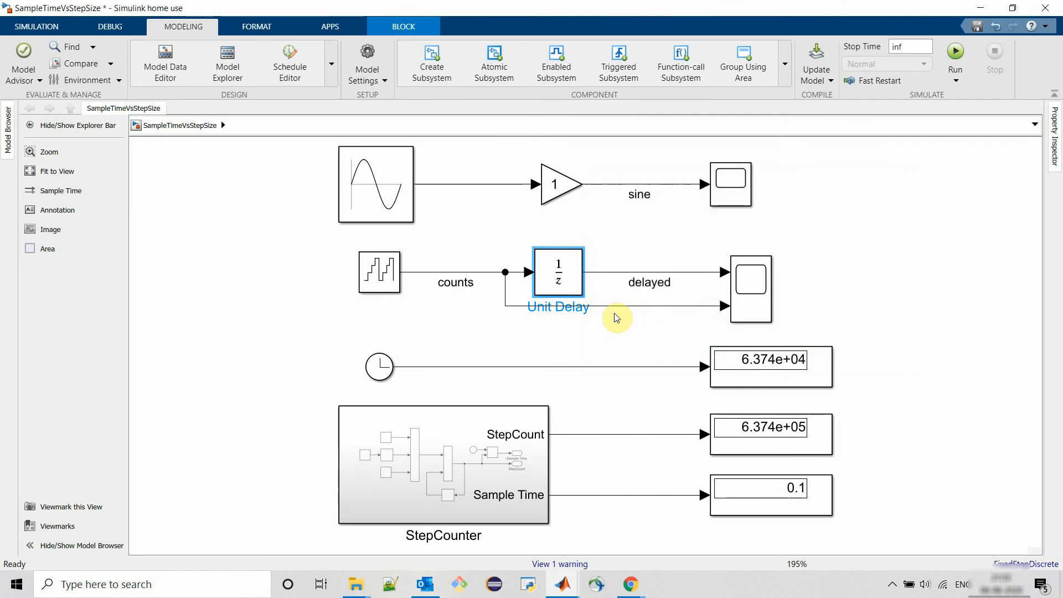
click(956, 52)
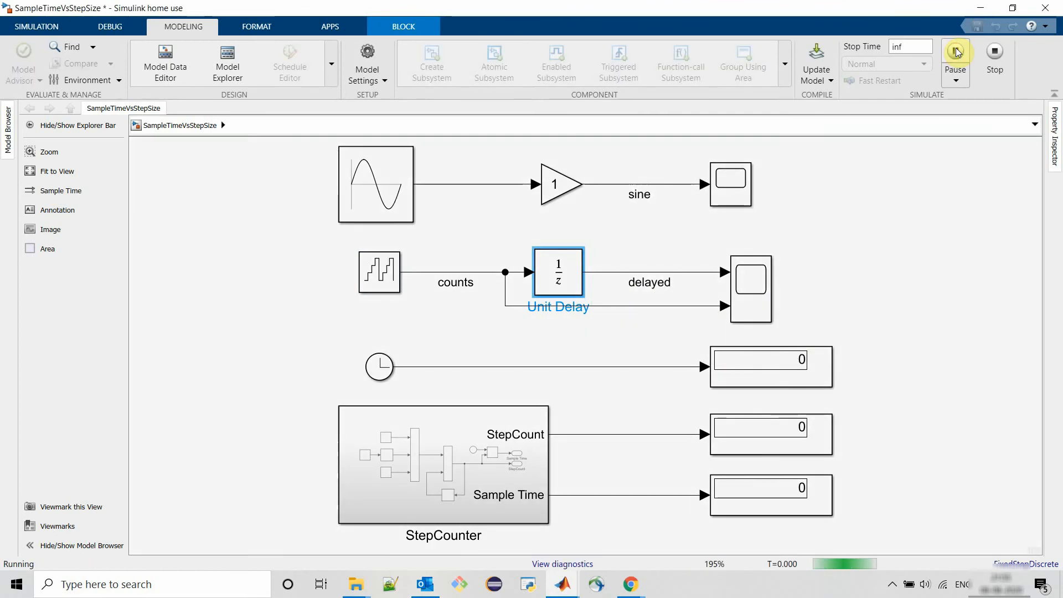
click(956, 52)
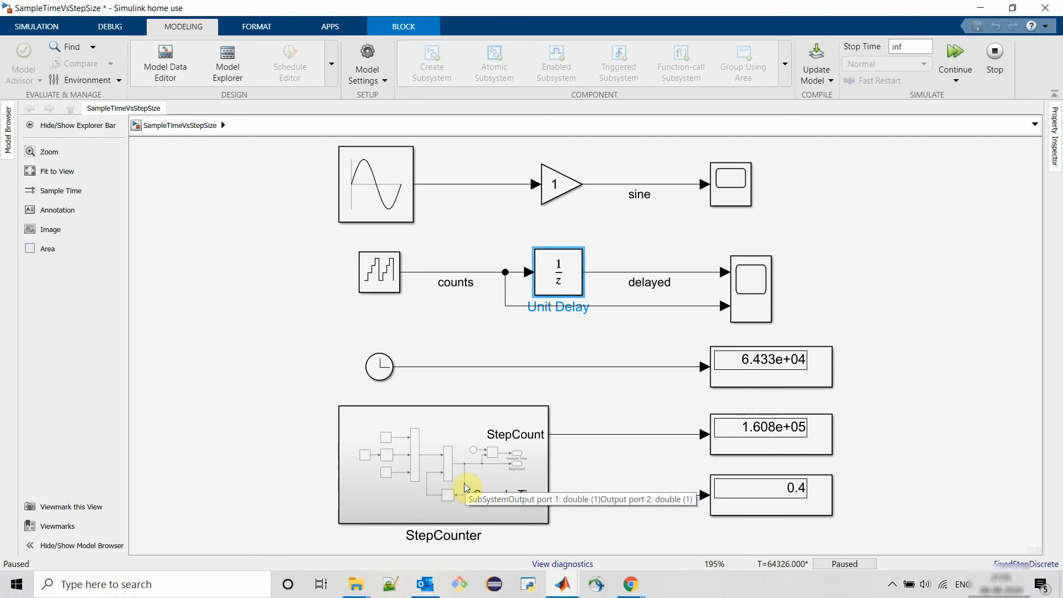
- Inspect the counter and Unit Delay parameters while paused, then open Scope1 to view the counts and delayed signals
double_click(394, 285)
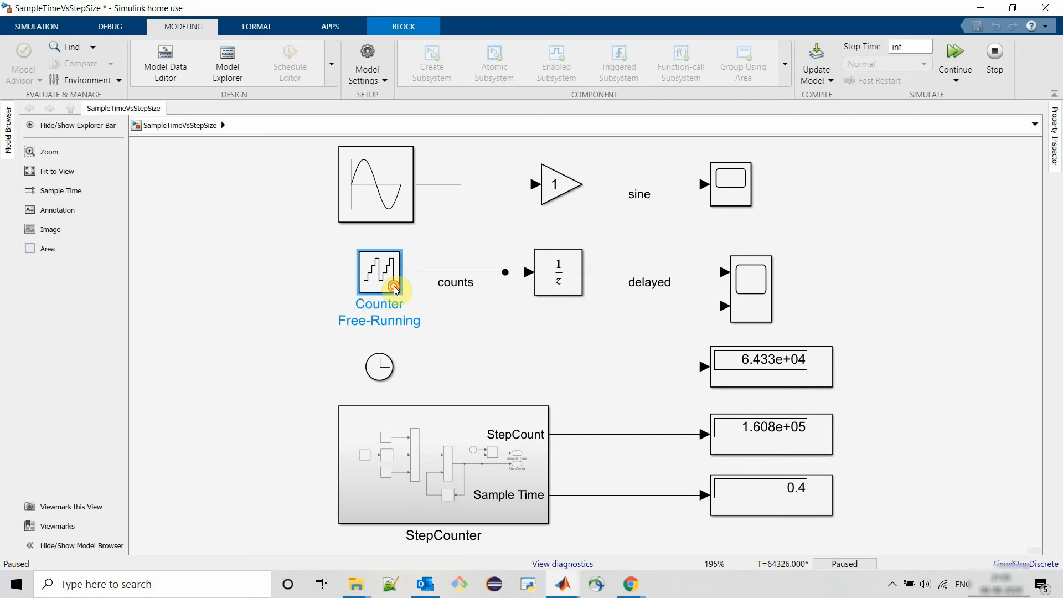
click(596, 388)
double_click(556, 272)
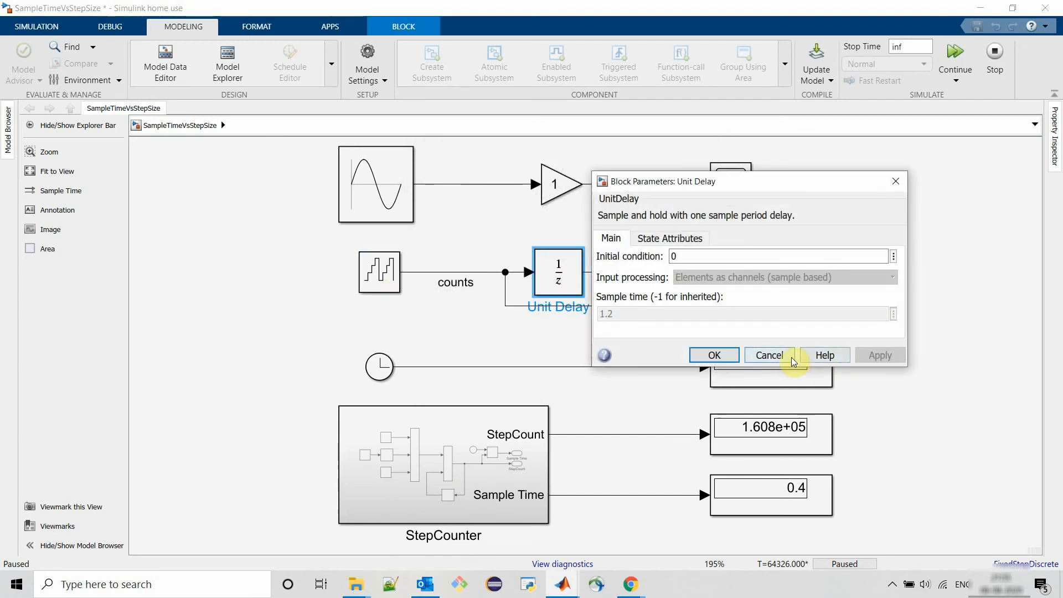
click(789, 355)
double_click(377, 274)
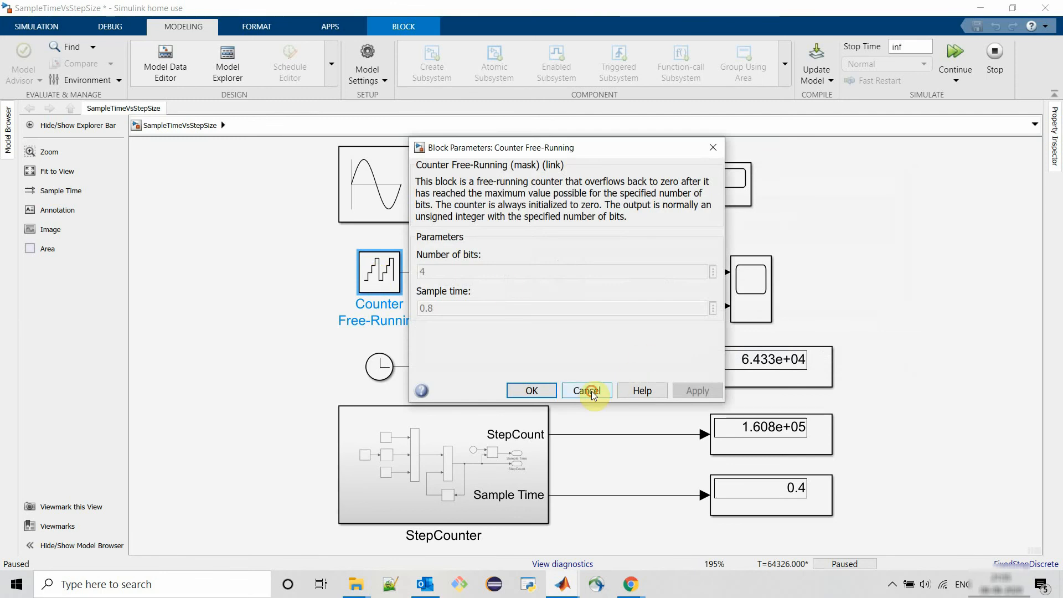
click(591, 391)
click(569, 280)
double_click(569, 280)
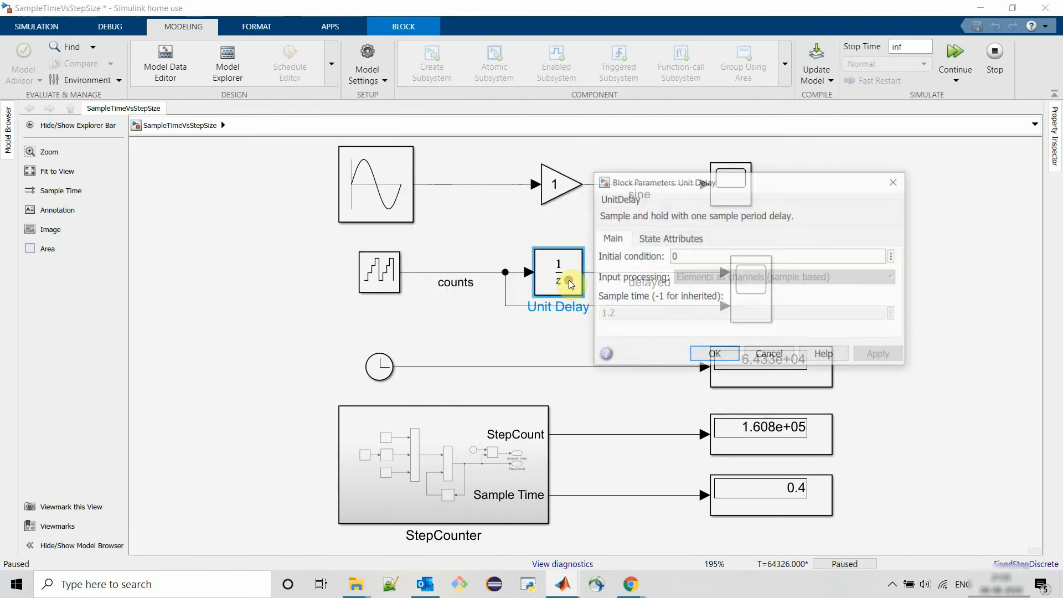
click(775, 356)
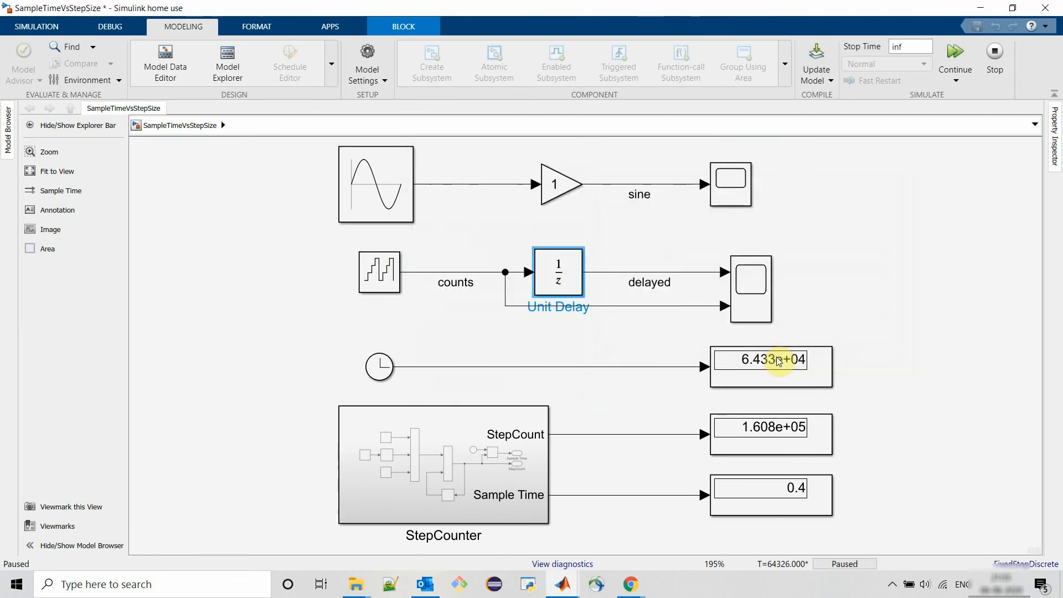
double_click(736, 284)
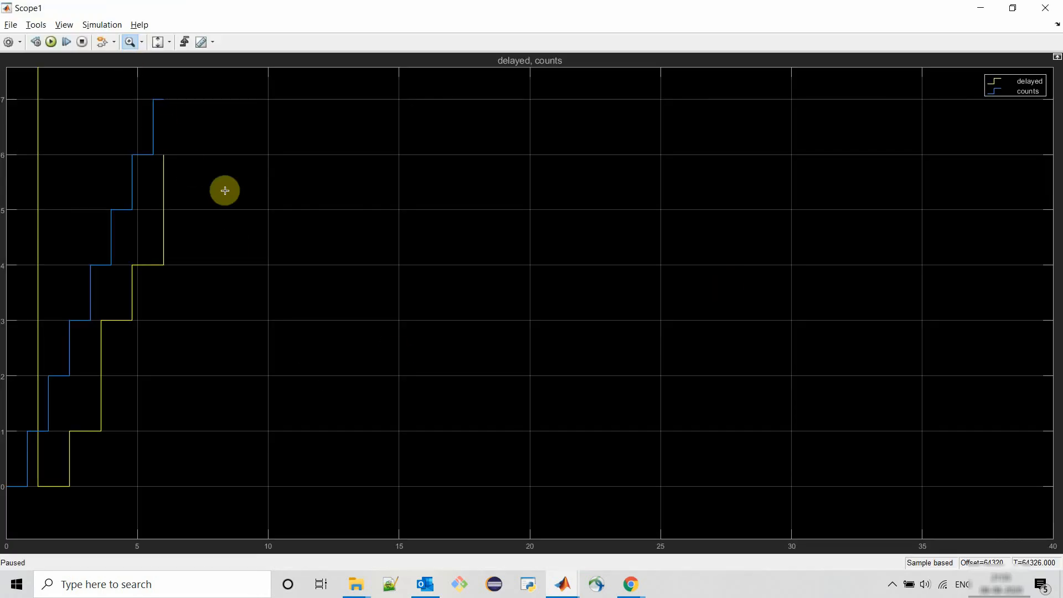
- Zoom into the Scope1 plot to compare the counts and delayed step timings, then close the scope
drag(238, 96, 6, 501)
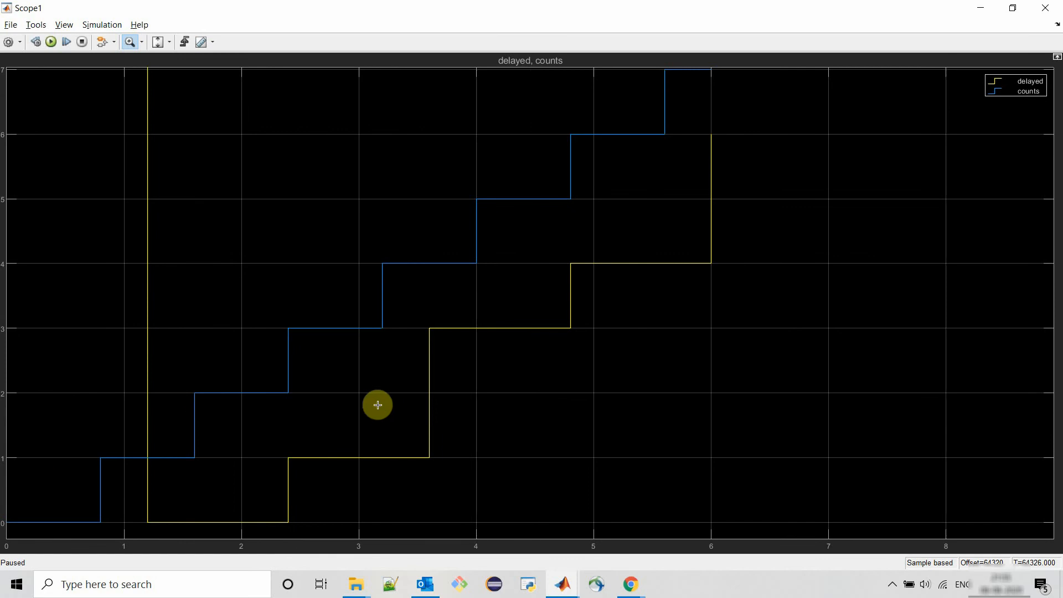
drag(548, 224, 41, 541)
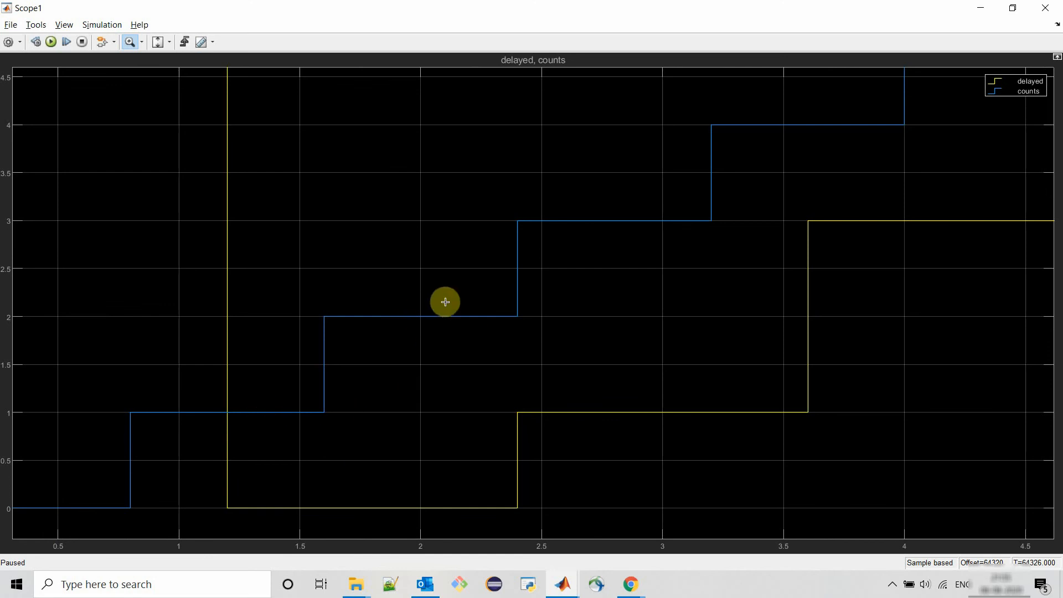
drag(690, 172, 77, 560)
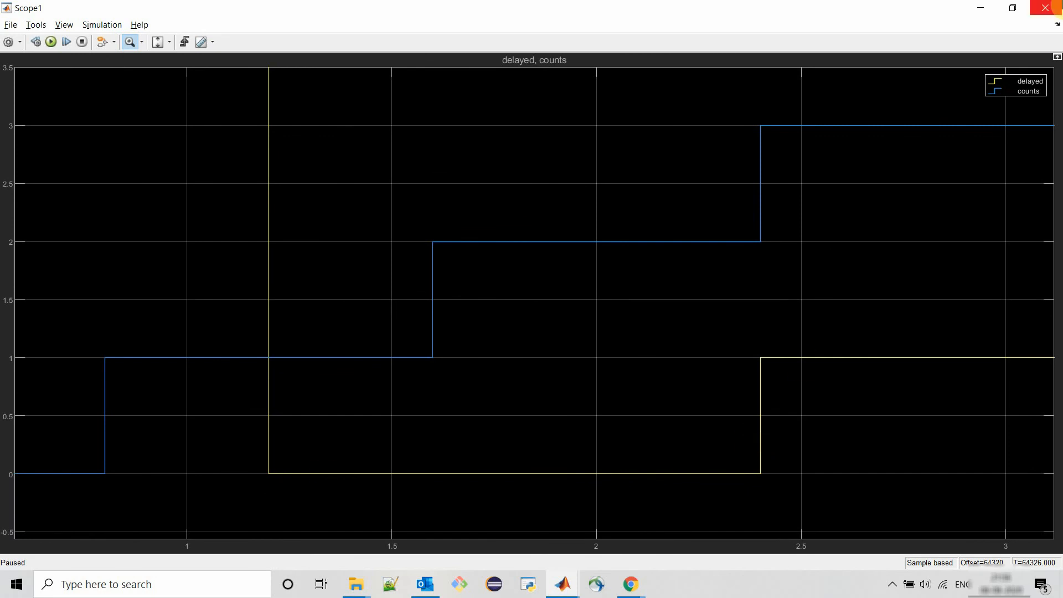
click(1046, 7)
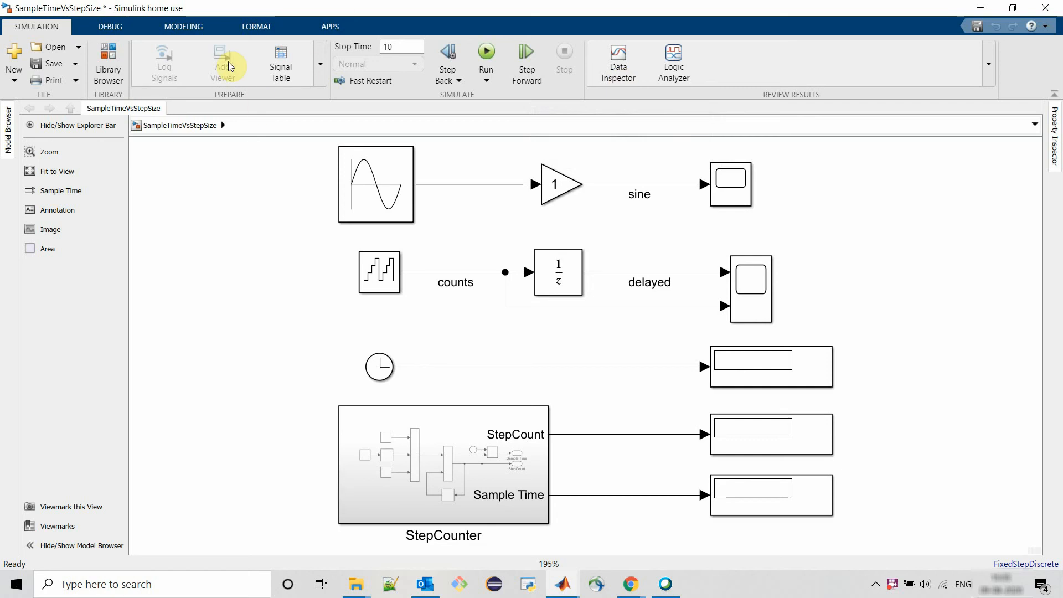
- Set the solver's fixed-step size to 0.2 in the model configuration parameters and run the simulation
click(188, 26)
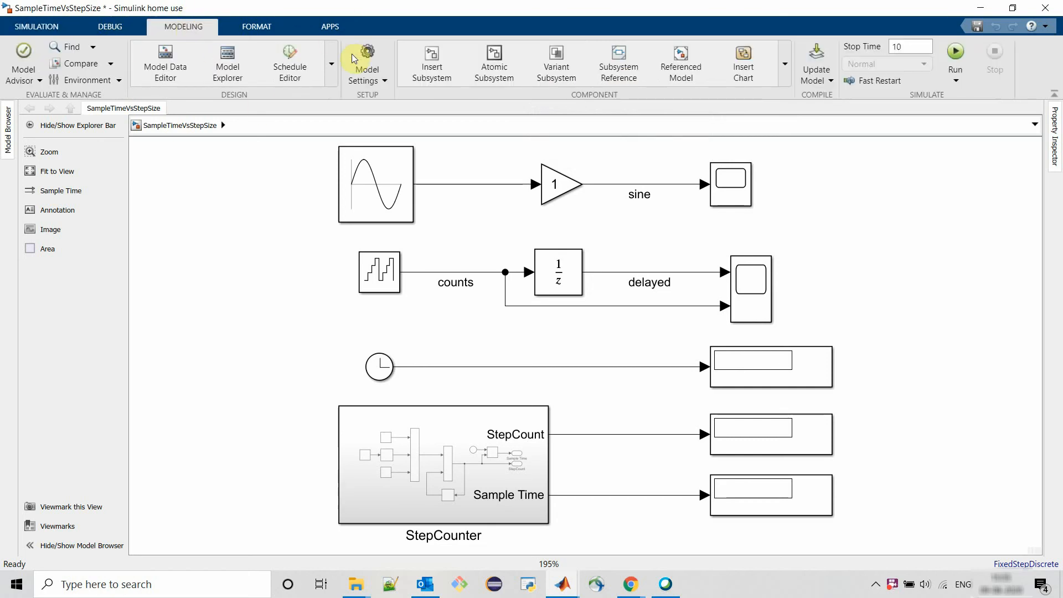
click(371, 50)
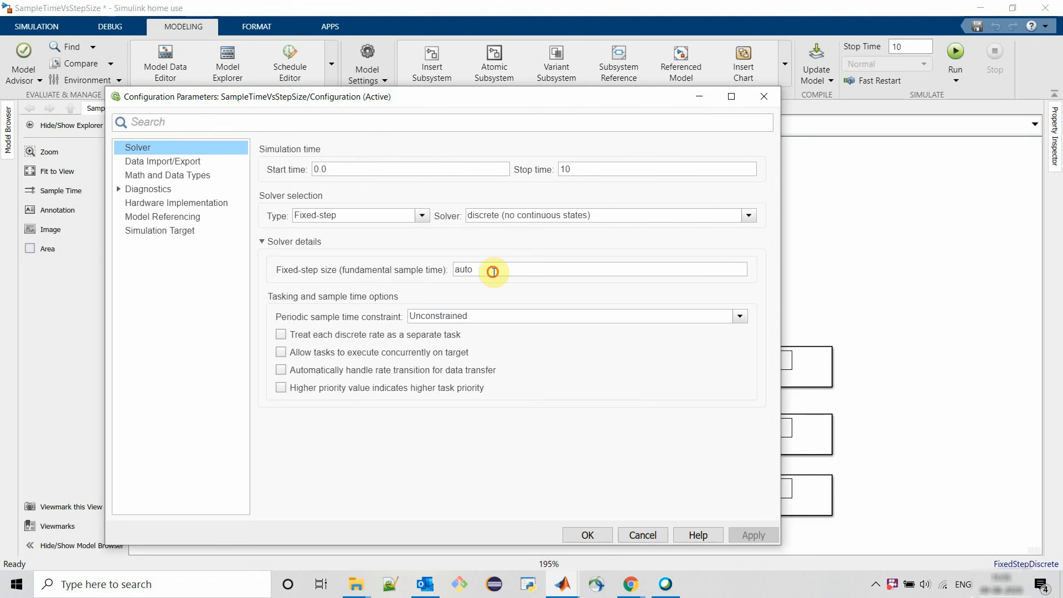
double_click(494, 271)
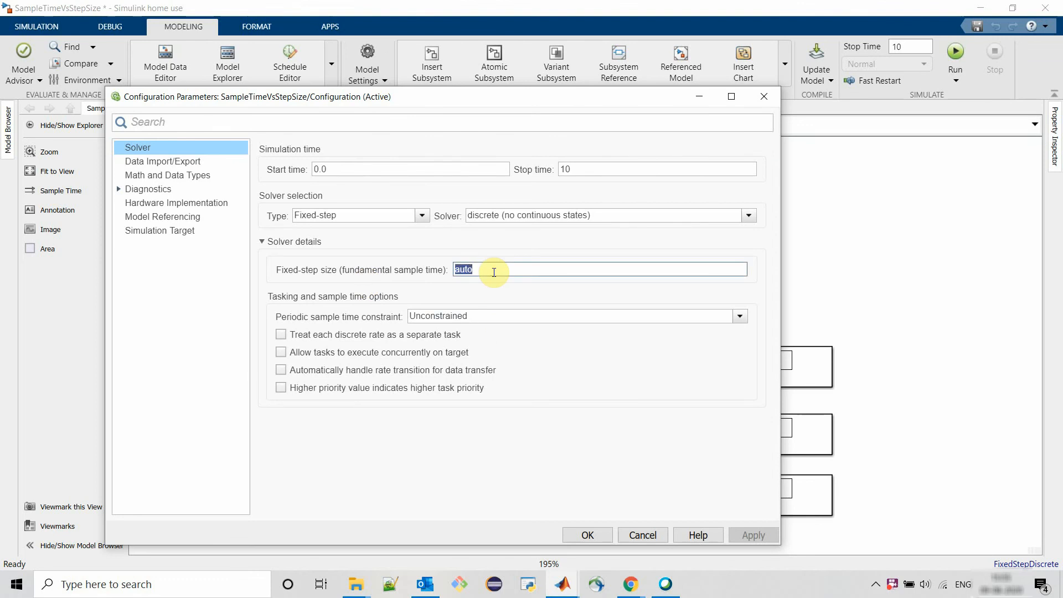
text(0.2)
double_click(494, 272)
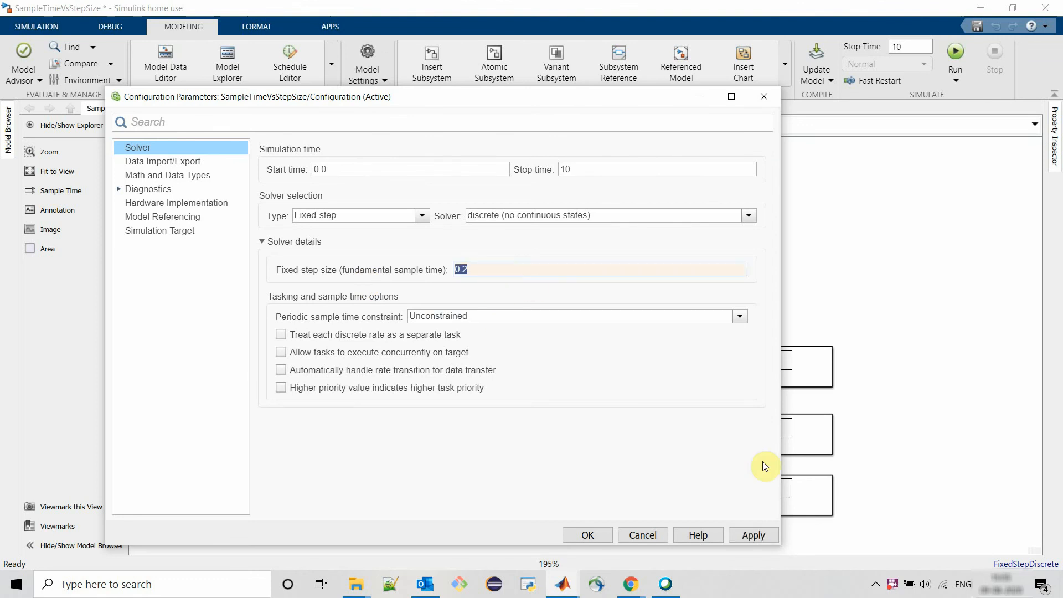
click(750, 533)
click(587, 532)
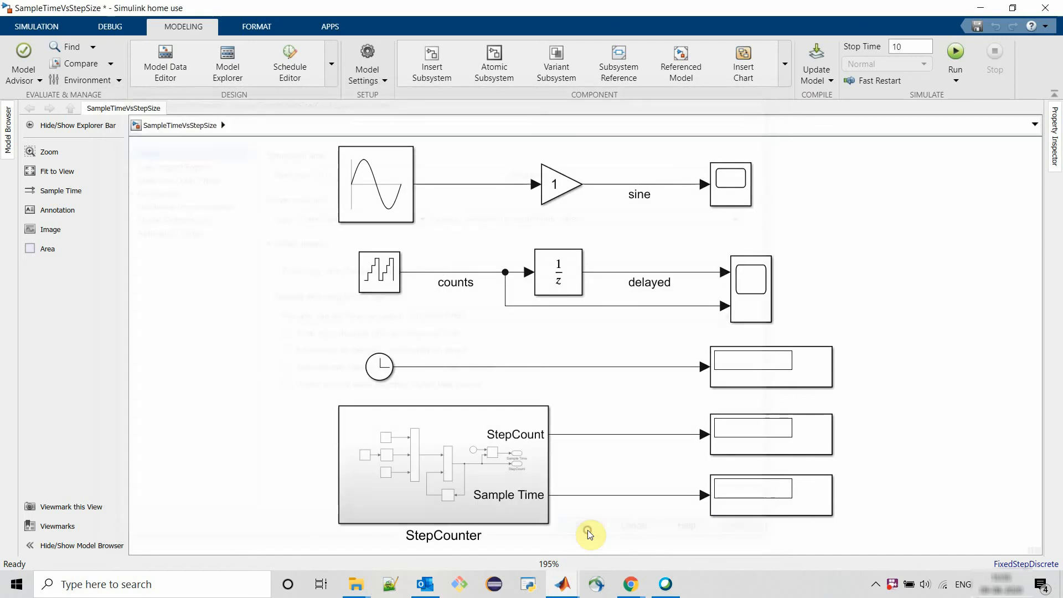
click(953, 52)
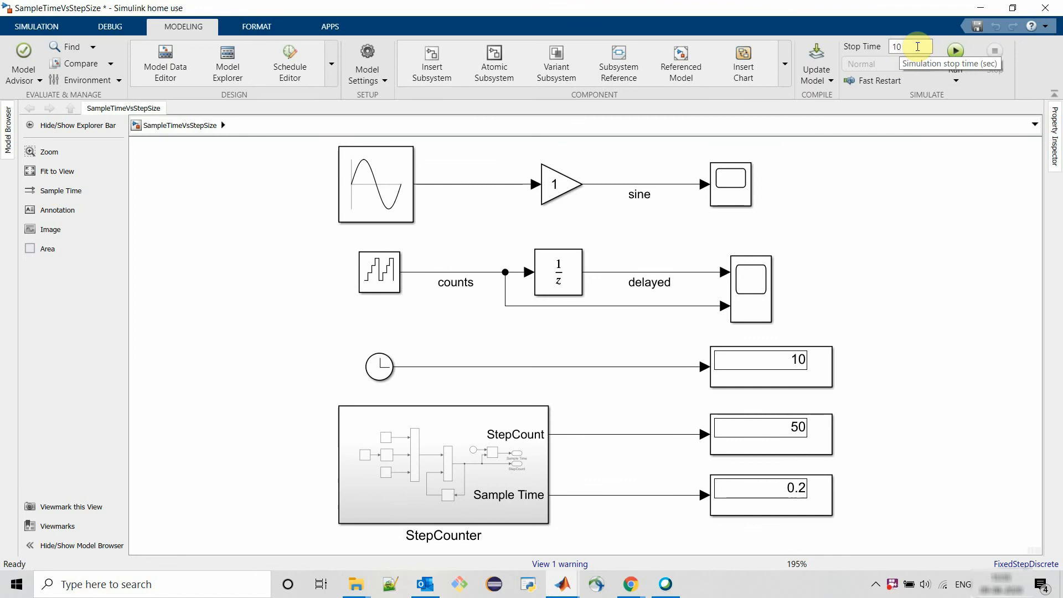
- Set the simulation stop time to 20 and run the simulation again
click(745, 504)
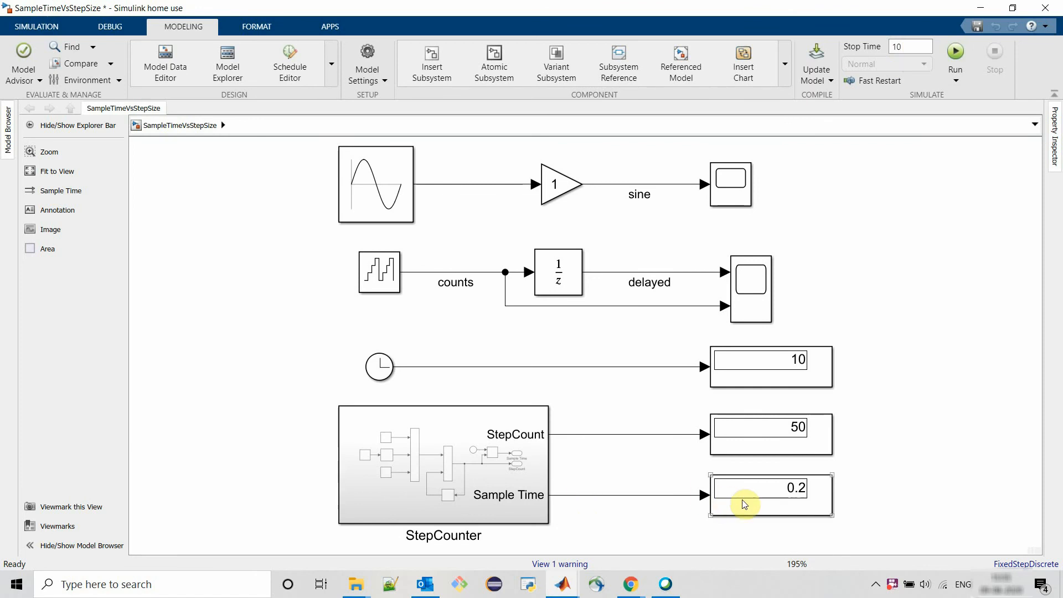
double_click(910, 43)
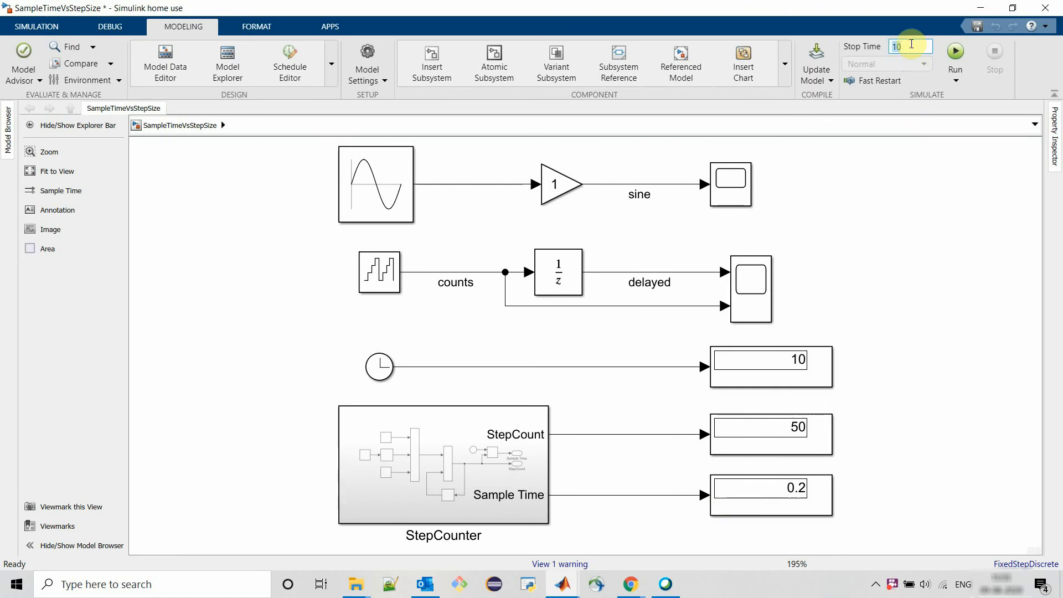
text(20)
click(898, 194)
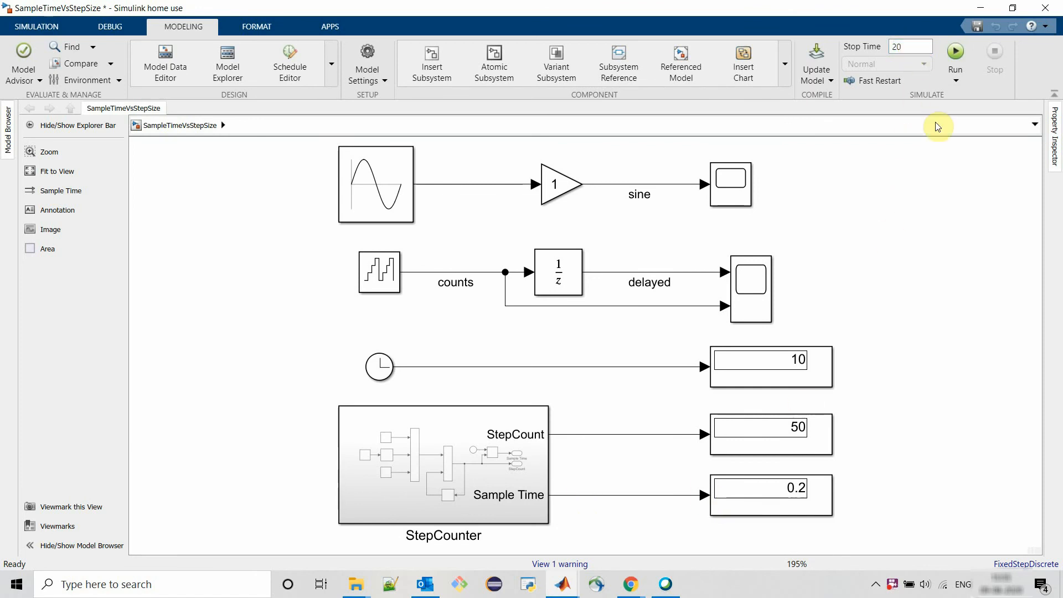
click(956, 51)
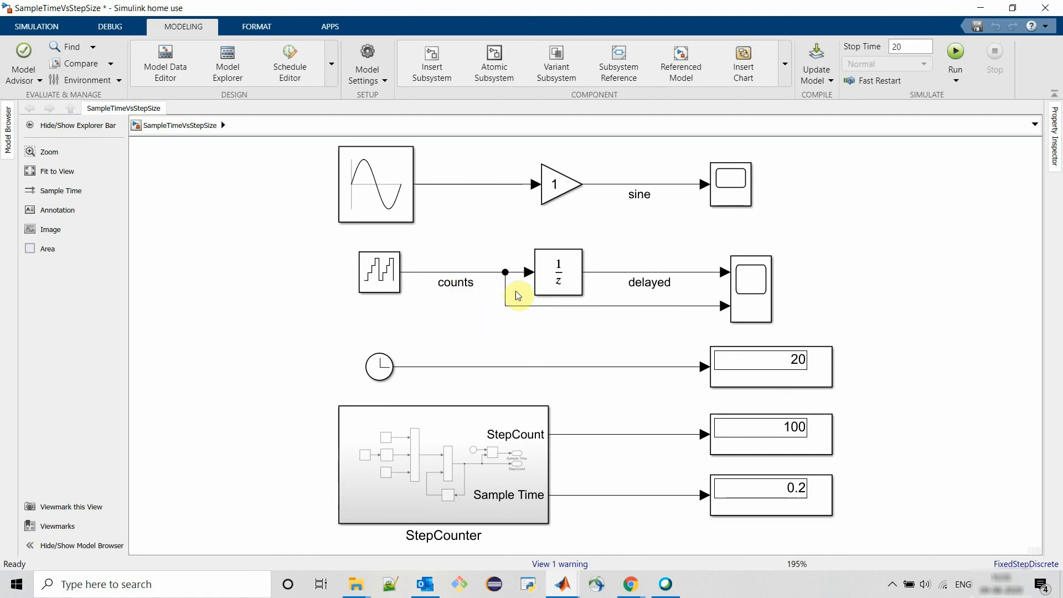
- Try setting the Counter Free-Running block's sample time to 0.5, run the simulation, and close the Diagnostic Viewer
double_click(389, 275)
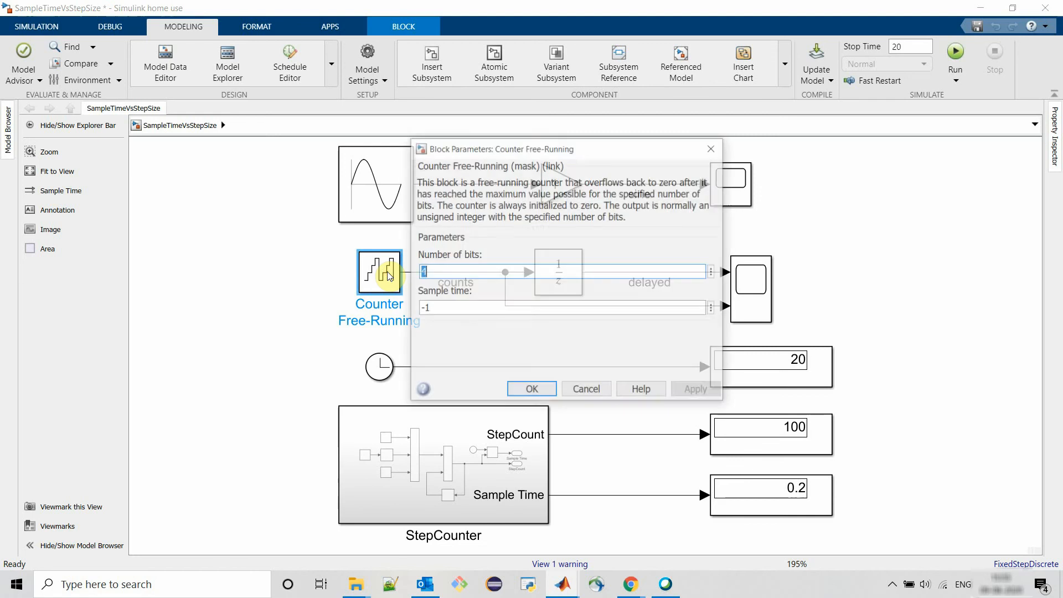
double_click(447, 307)
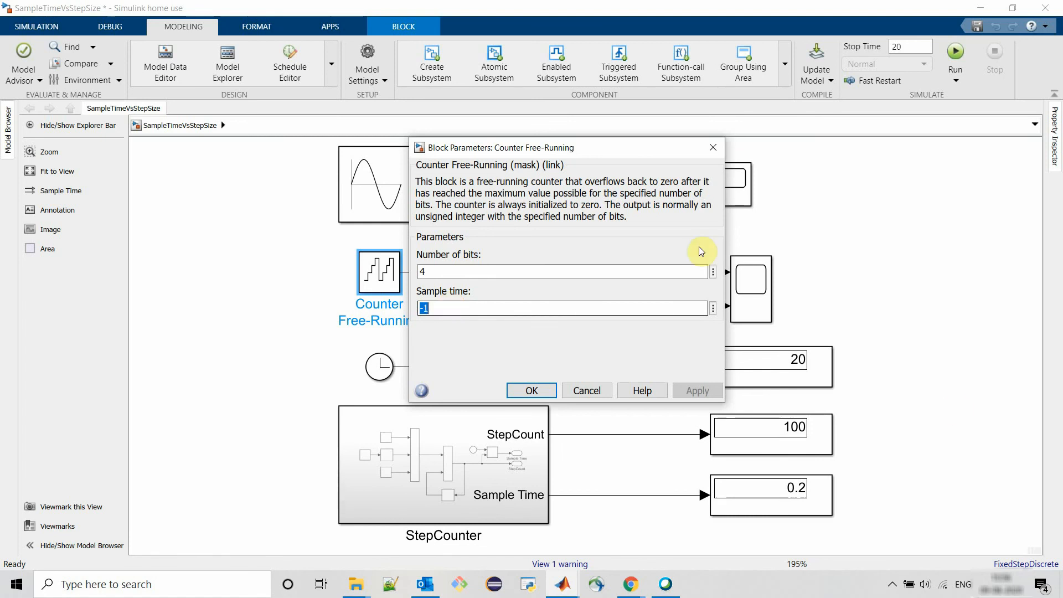
click(798, 504)
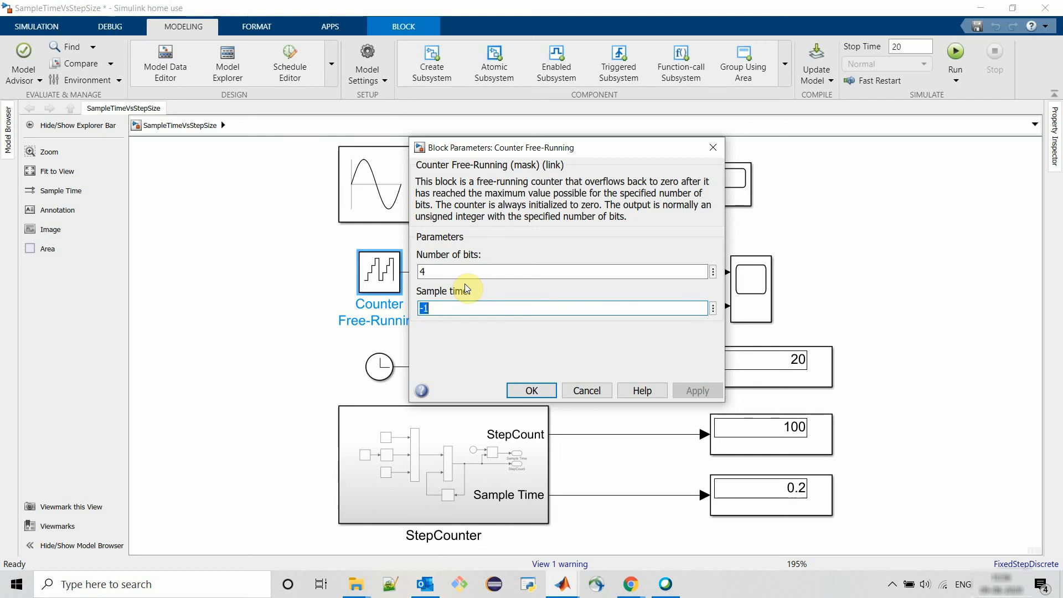
text(0.5)
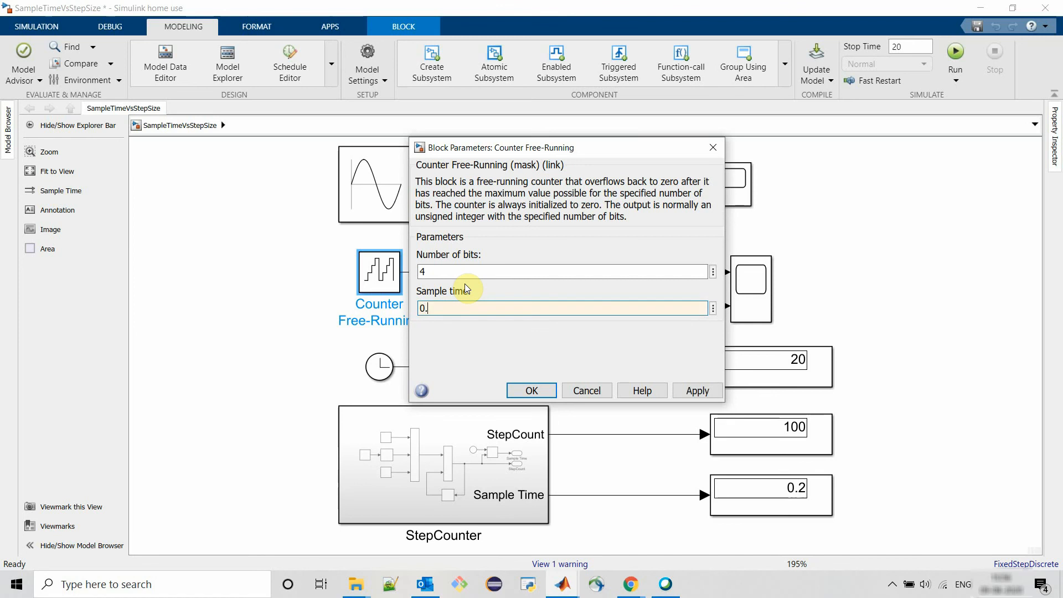
key(Return)
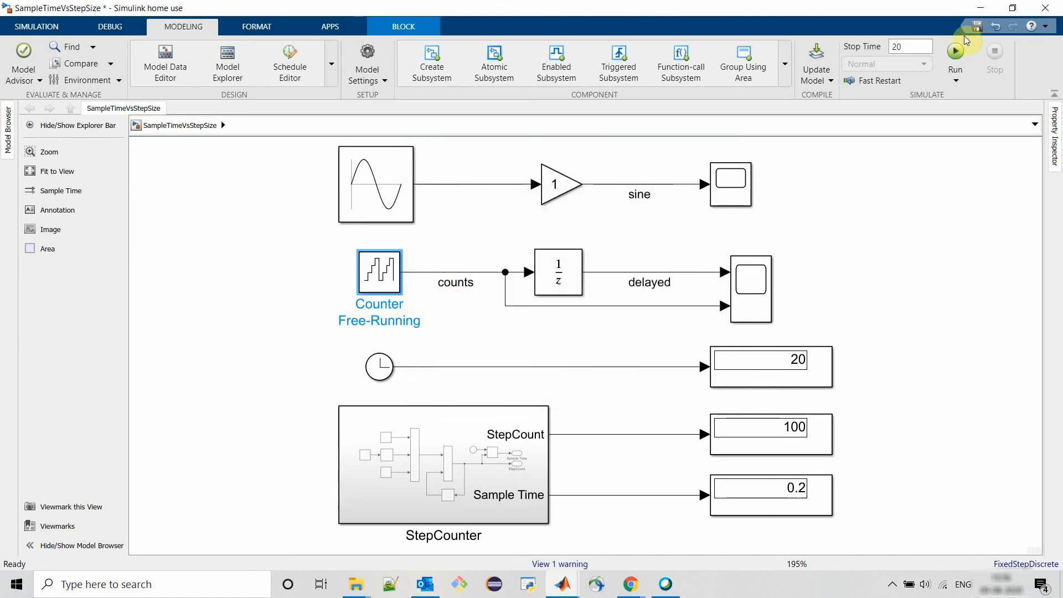
click(956, 52)
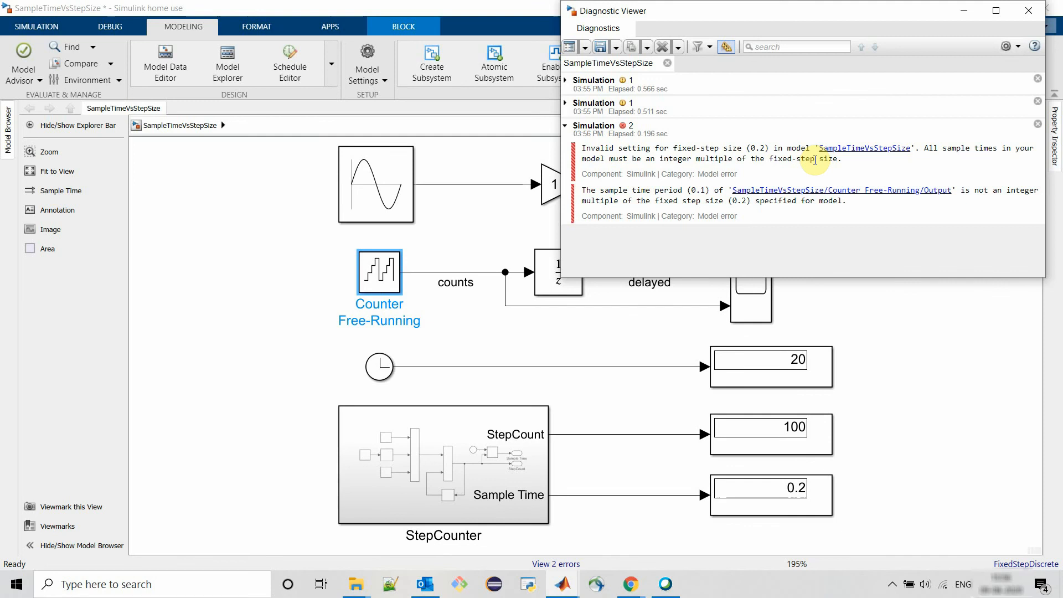
click(1030, 10)
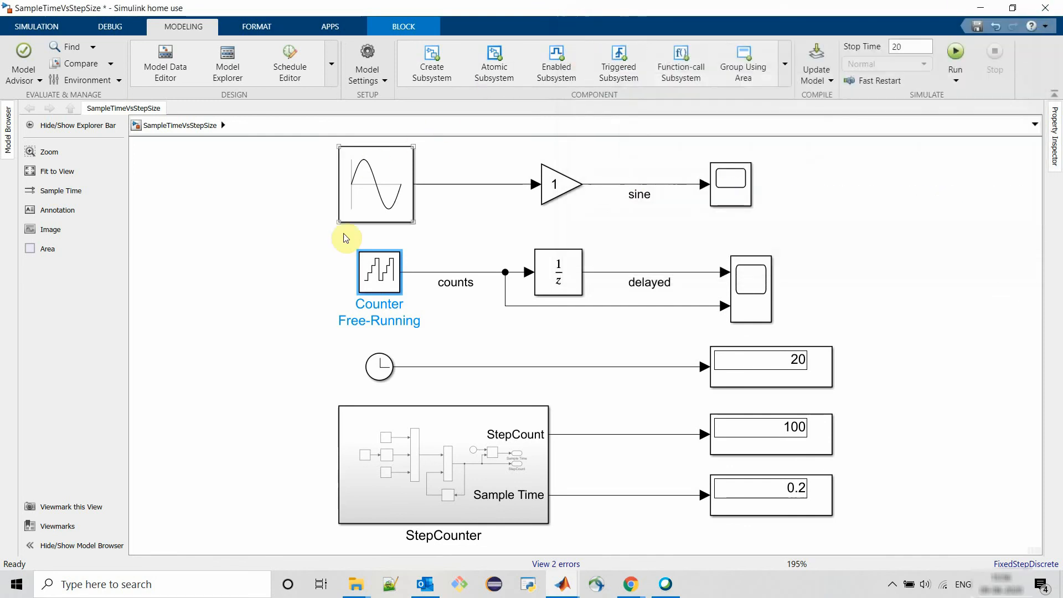
- Set the Counter Free-Running block's sample time to 0.4, run the simulation, and close the Scope1 plot
double_click(372, 276)
double_click(484, 308)
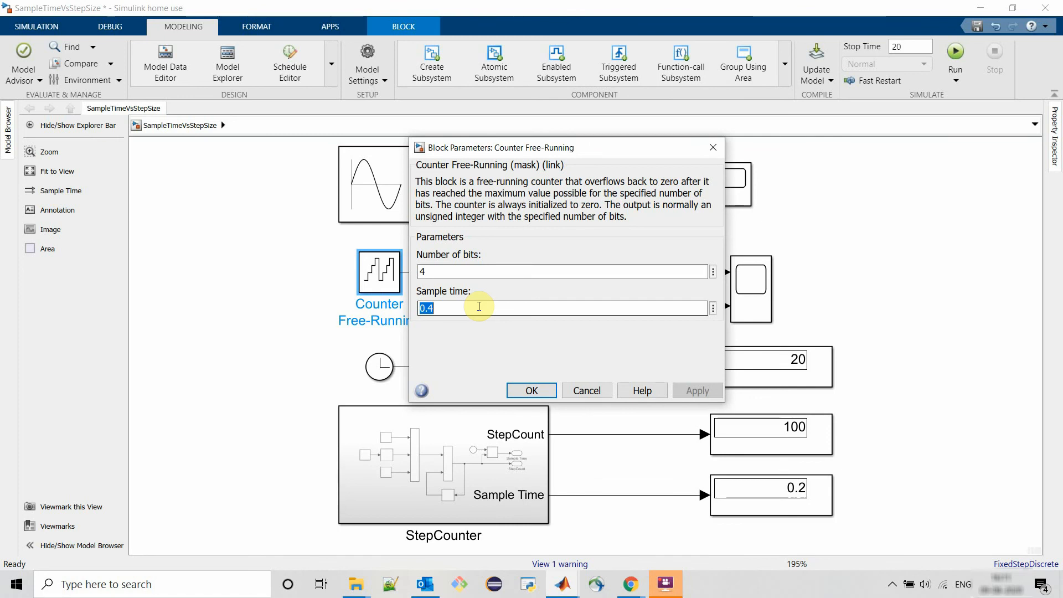
click(536, 389)
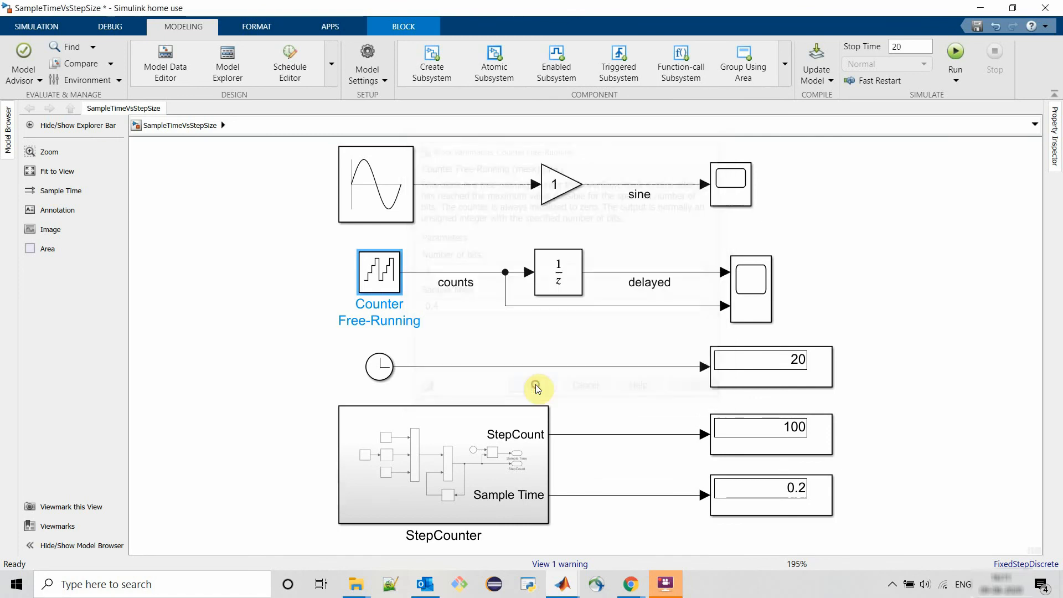
click(954, 53)
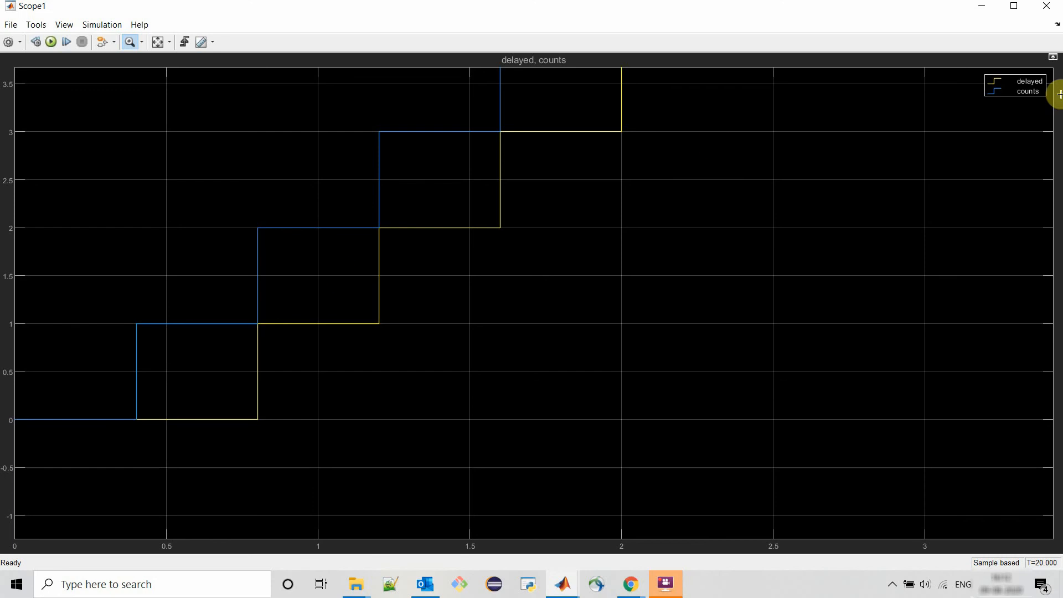
click(1051, 5)
- Open the Unit Delay block's parameters
click(573, 281)
double_click(573, 280)
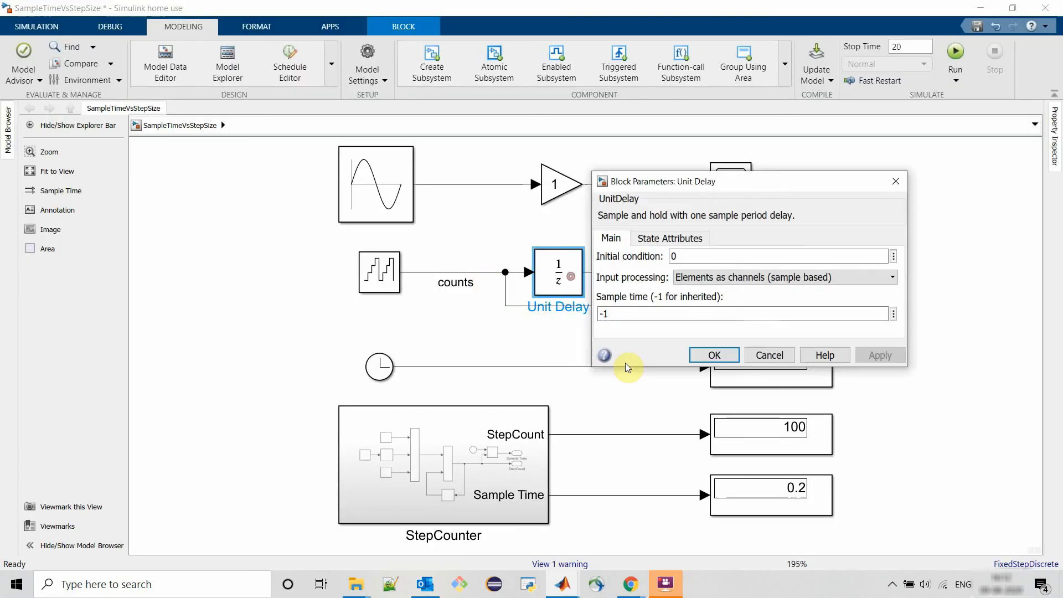